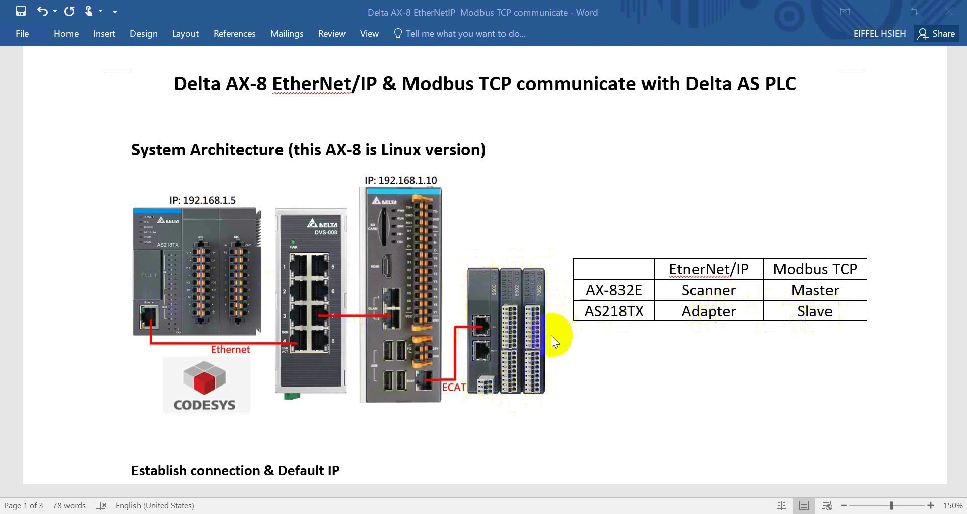
- Review the Word guide's system architecture, default IP settings and the procedure for adding EtherNet/IP, Modbus TCP and EtherCAT devices
{"action": "scroll", "coordinate": [705, 337], "scroll_direction": "down", "scroll_amount": 5}
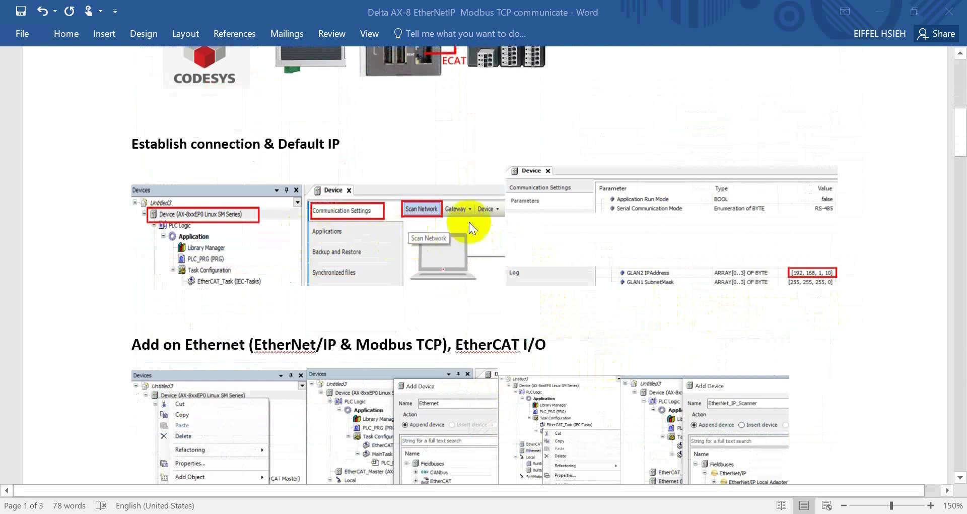
{"action": "scroll", "coordinate": [533, 232], "scroll_direction": "up", "scroll_amount": 3}
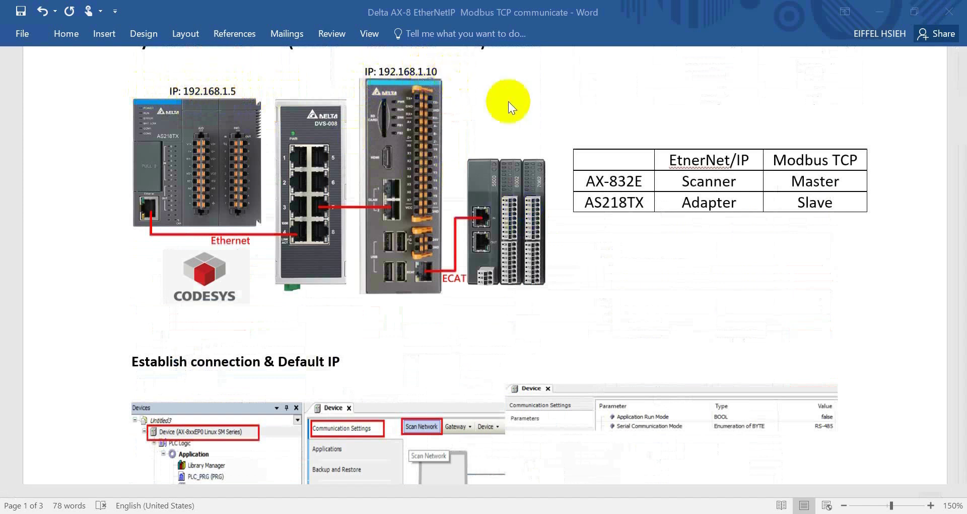
{"action": "scroll", "coordinate": [580, 262], "scroll_direction": "down", "scroll_amount": 3}
{"action": "scroll", "coordinate": [567, 256], "scroll_direction": "up", "scroll_amount": 2}
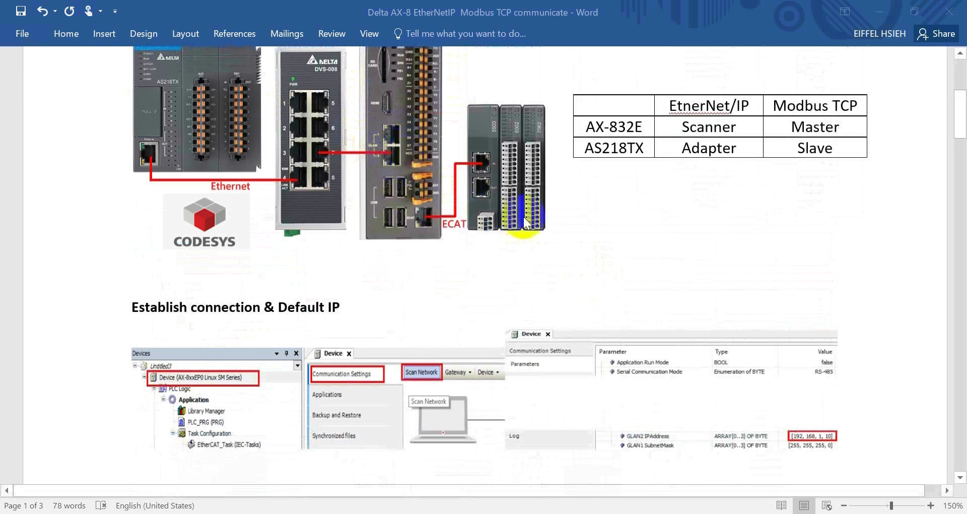
{"action": "scroll", "coordinate": [559, 232], "scroll_direction": "down", "scroll_amount": 3}
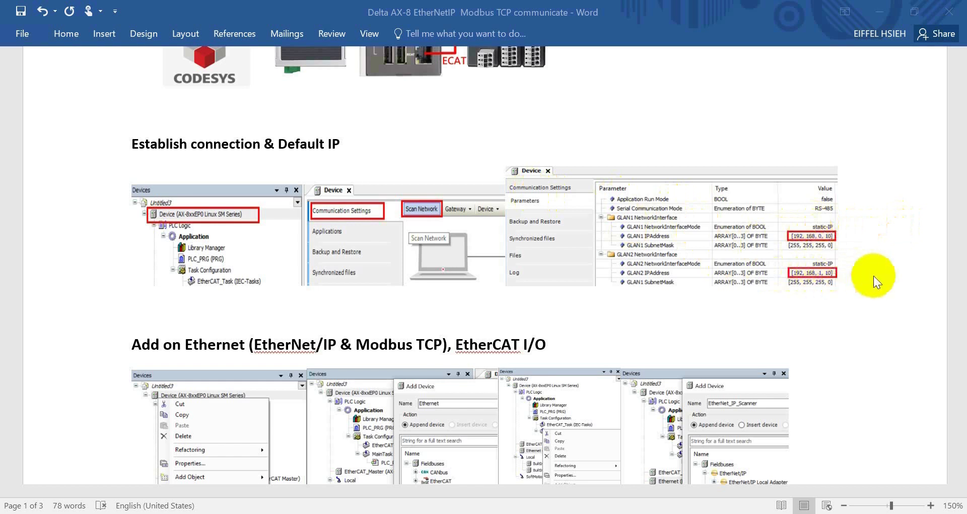
{"action": "scroll", "coordinate": [873, 276], "scroll_direction": "down", "scroll_amount": 5}
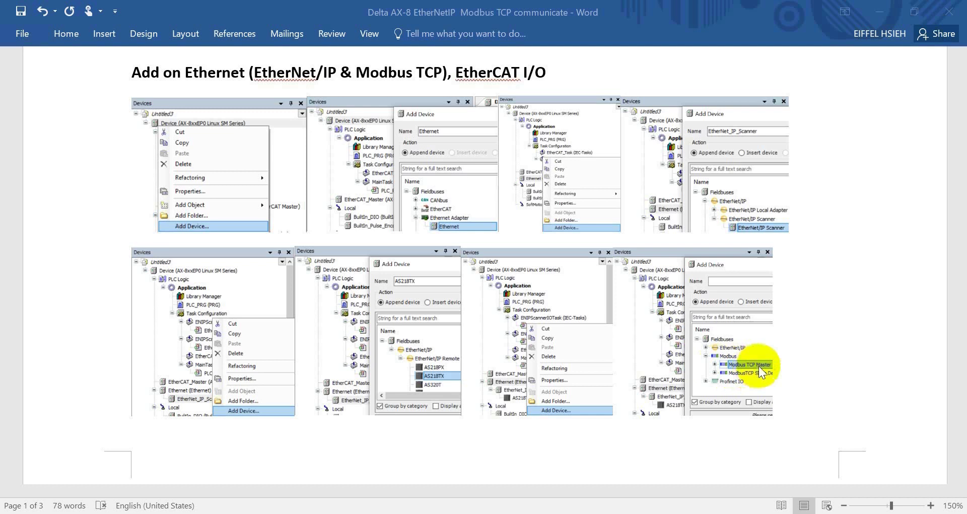
{"action": "scroll", "coordinate": [776, 364], "scroll_direction": "down", "scroll_amount": 3}
{"action": "scroll", "coordinate": [778, 365], "scroll_direction": "down", "scroll_amount": 5}
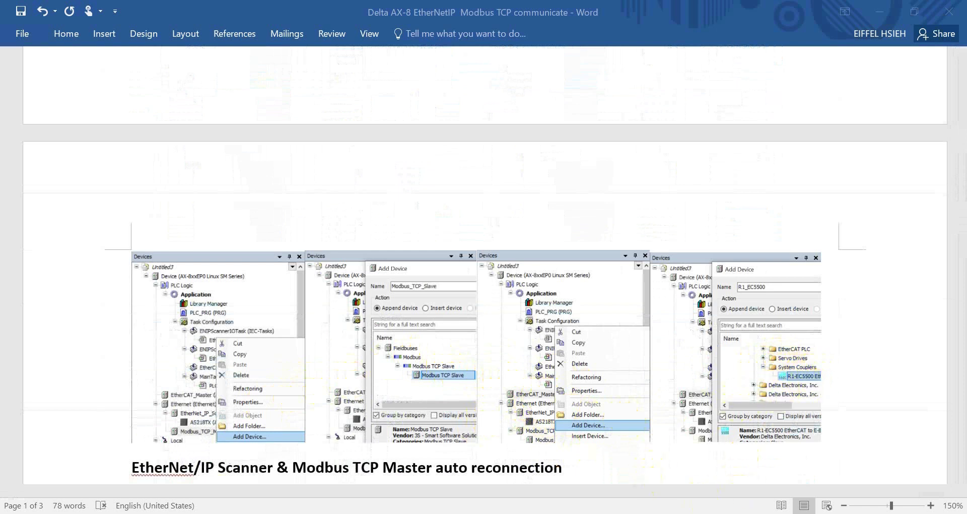
- Switch to CODESYS and create a standard project for the AX-8xxEP0 Linux SM Series device with PLC_PRG in Structured Text (ST)
{"action": "left_click", "coordinate": [367, 455]}
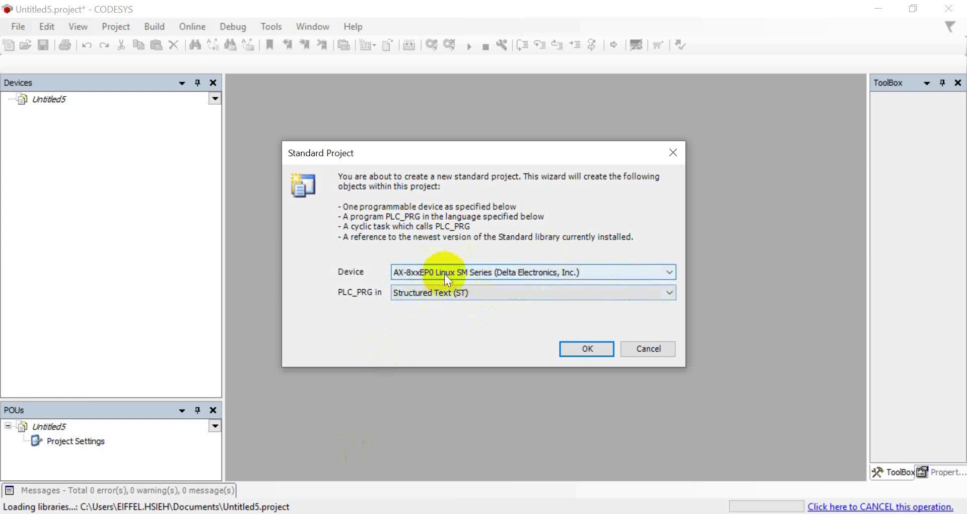
{"action": "left_click", "coordinate": [582, 349]}
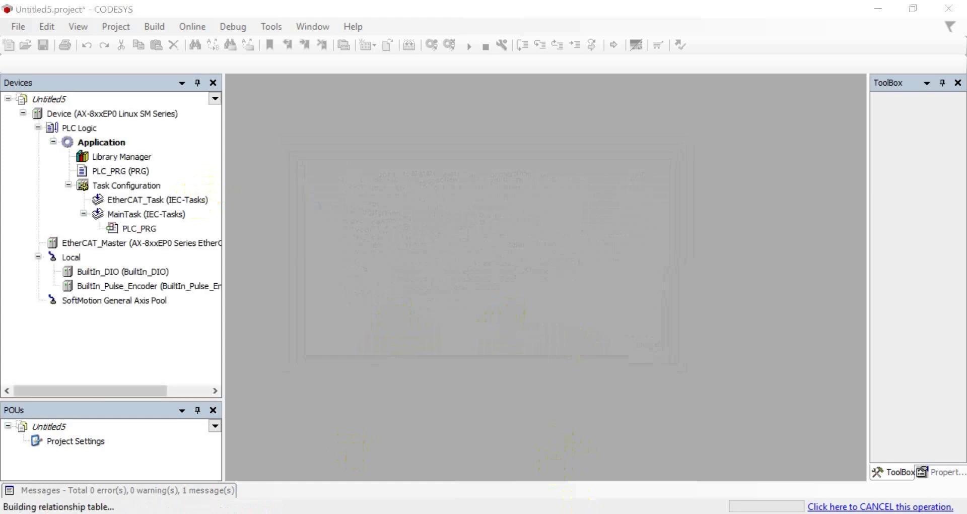
- Open the AX-8xxEP0 device's communication settings, scan the network through Gateway-1 and select controller X84PME1T2045002 as the active path
{"action": "left_click", "coordinate": [80, 113]}
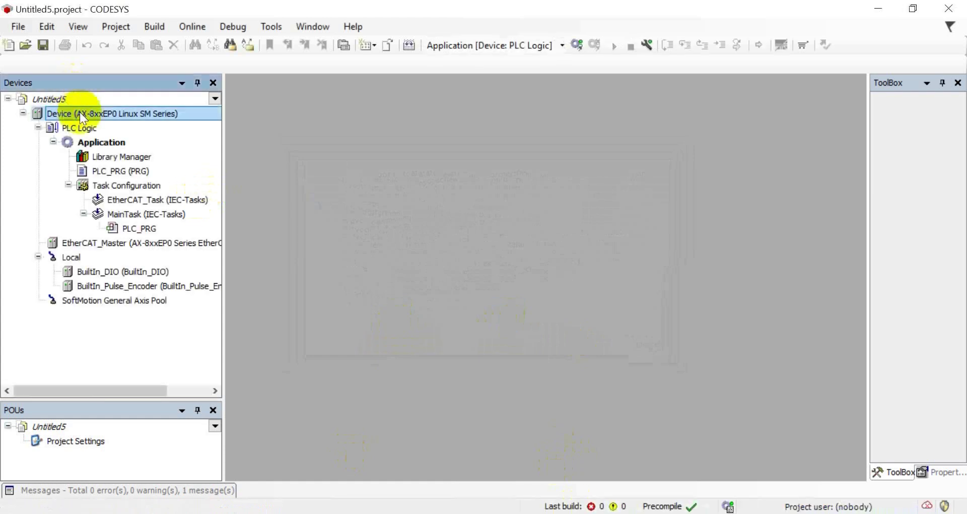
{"action": "left_click", "coordinate": [38, 128]}
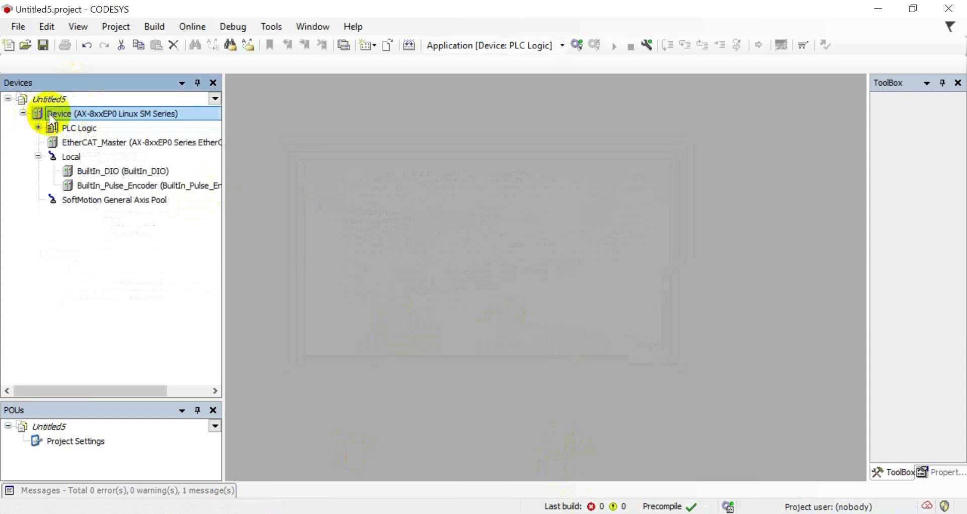
{"action": "double_click", "coordinate": [49, 114]}
{"action": "left_click", "coordinate": [39, 127]}
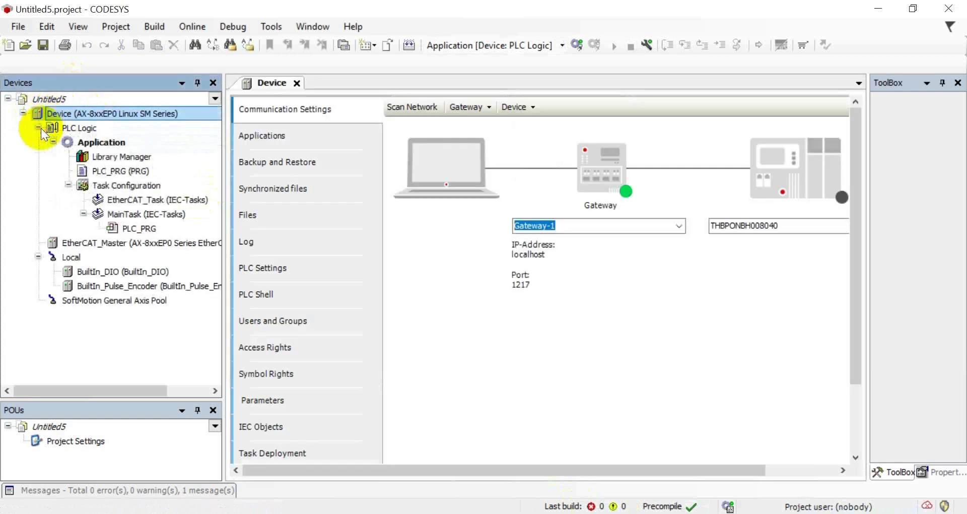
{"action": "left_click", "coordinate": [409, 110]}
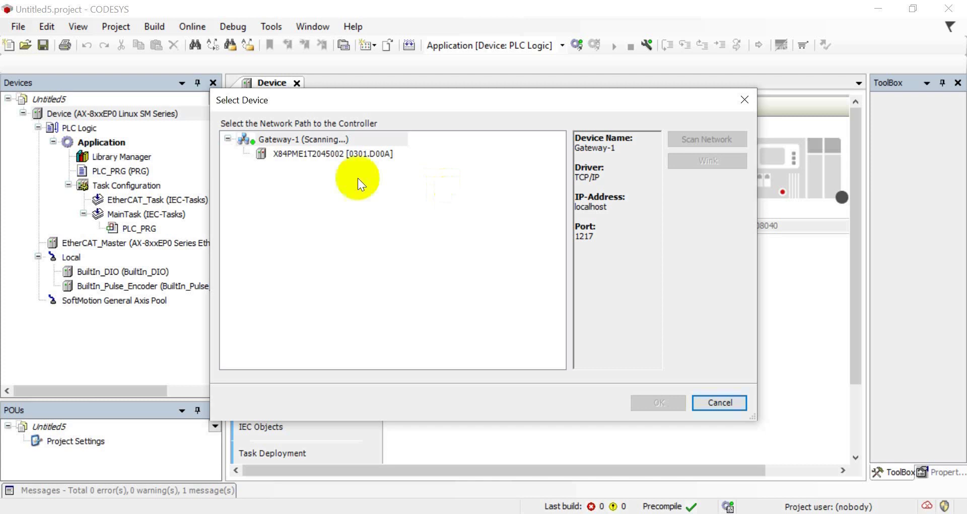
{"action": "left_click", "coordinate": [322, 157]}
{"action": "double_click", "coordinate": [321, 156]}
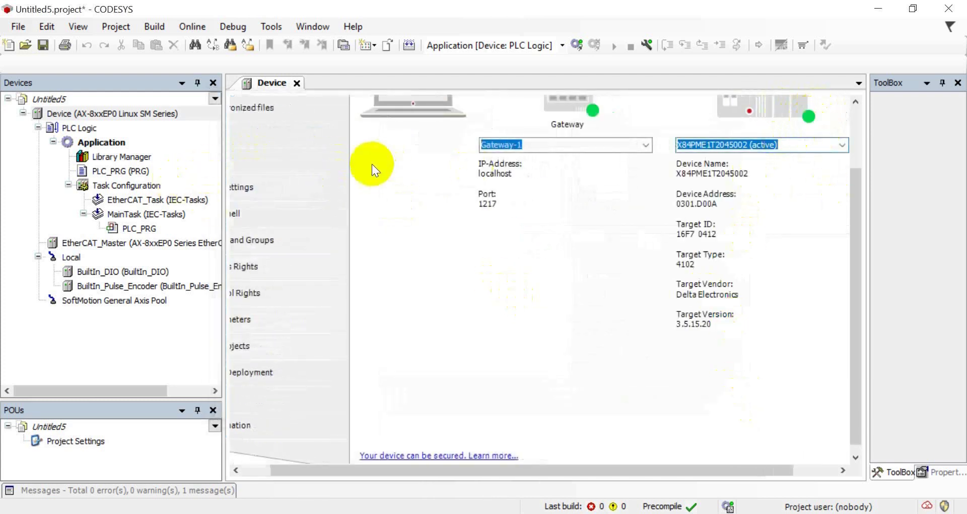
- Open the device's parameters to check the GLAN1 and GLAN2 network interface settings
{"action": "left_click_drag", "start_coordinate": [562, 469], "coordinate": [455, 470]}
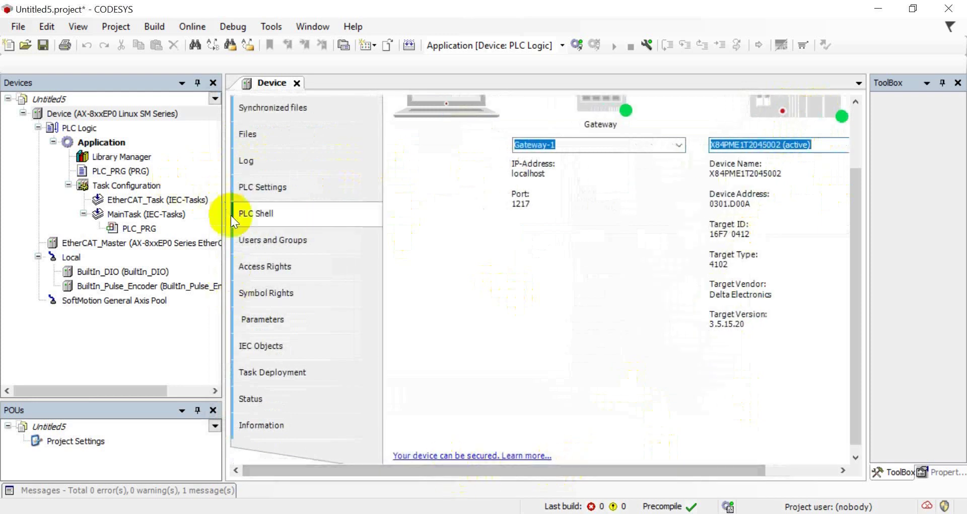
{"action": "left_click", "coordinate": [277, 317]}
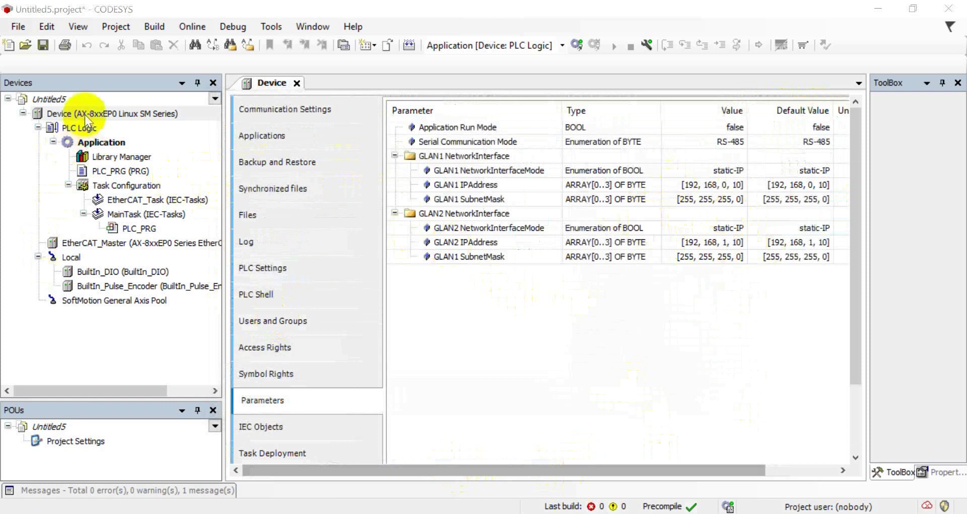
- Add an Ethernet adapter from the Fieldbuses category under the AX-8xxEP0 device
{"action": "left_click", "coordinate": [83, 114]}
{"action": "right_click", "coordinate": [85, 114]}
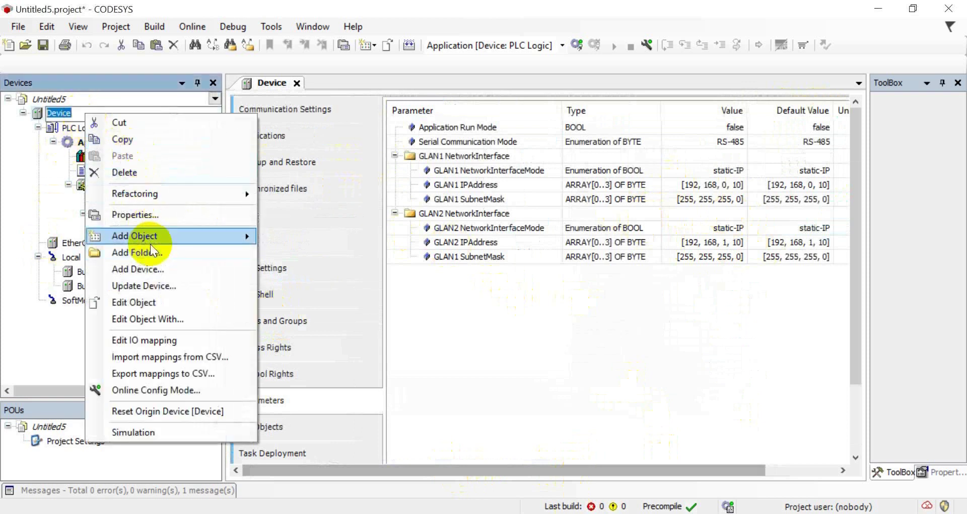
{"action": "left_click", "coordinate": [161, 270]}
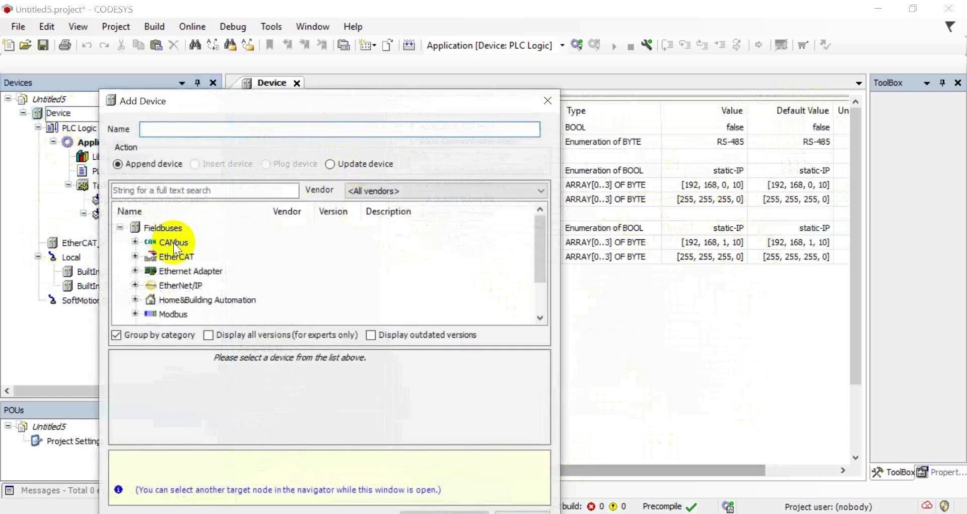
{"action": "left_click", "coordinate": [134, 270]}
{"action": "left_click", "coordinate": [194, 274]}
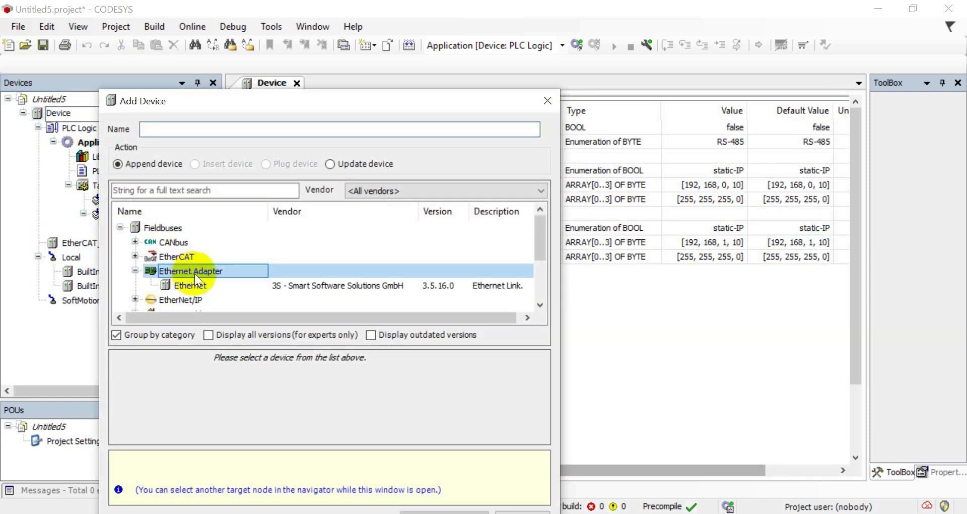
{"action": "left_click", "coordinate": [197, 285]}
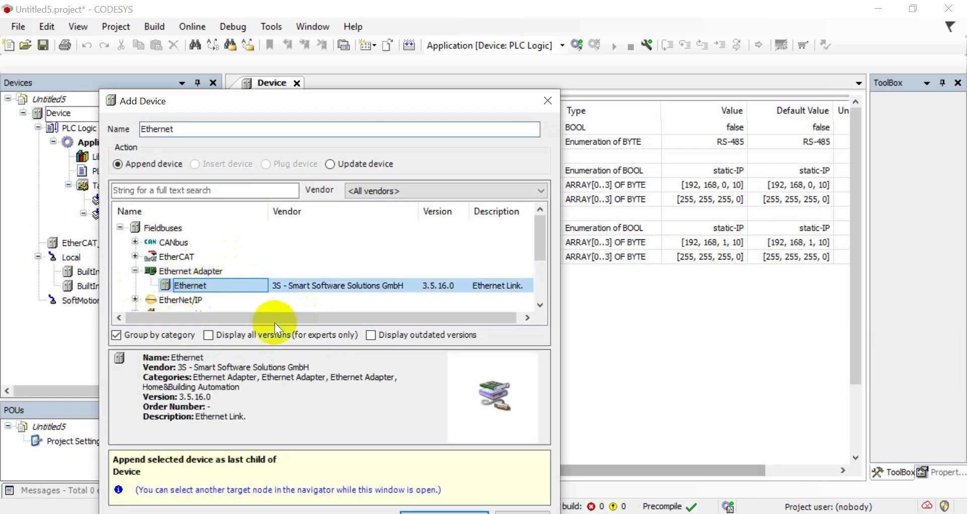
{"action": "double_click", "coordinate": [222, 284]}
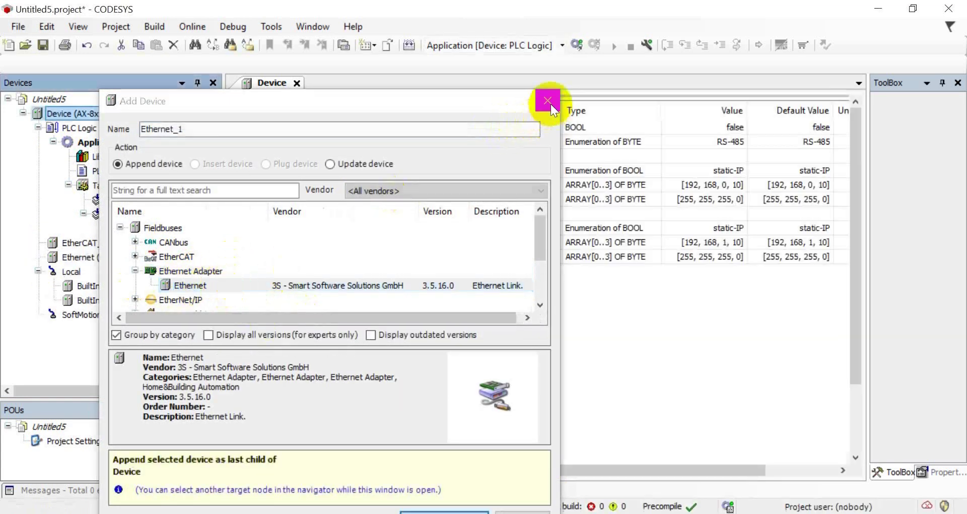
{"action": "left_click", "coordinate": [548, 100]}
- Append an EtherNet/IP Scanner under the Ethernet adapter
{"action": "left_click", "coordinate": [87, 255]}
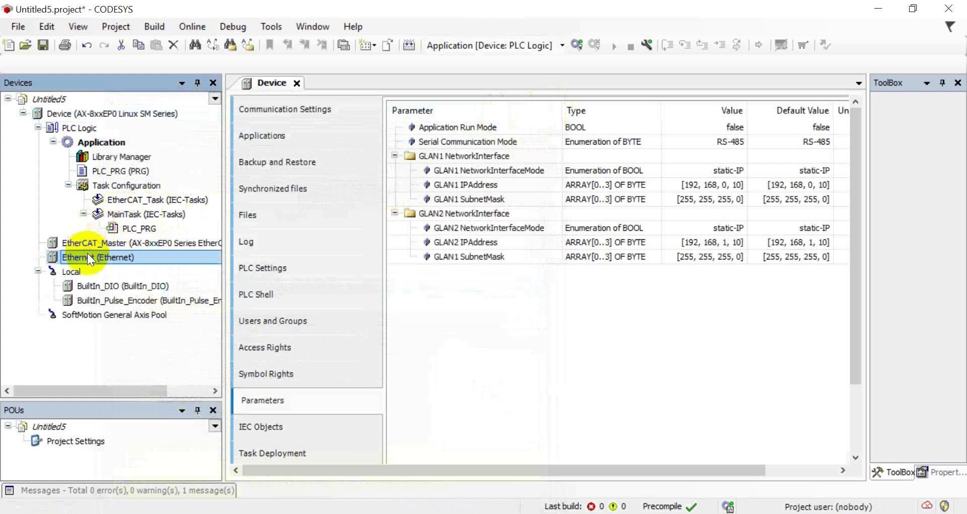
{"action": "right_click", "coordinate": [95, 255]}
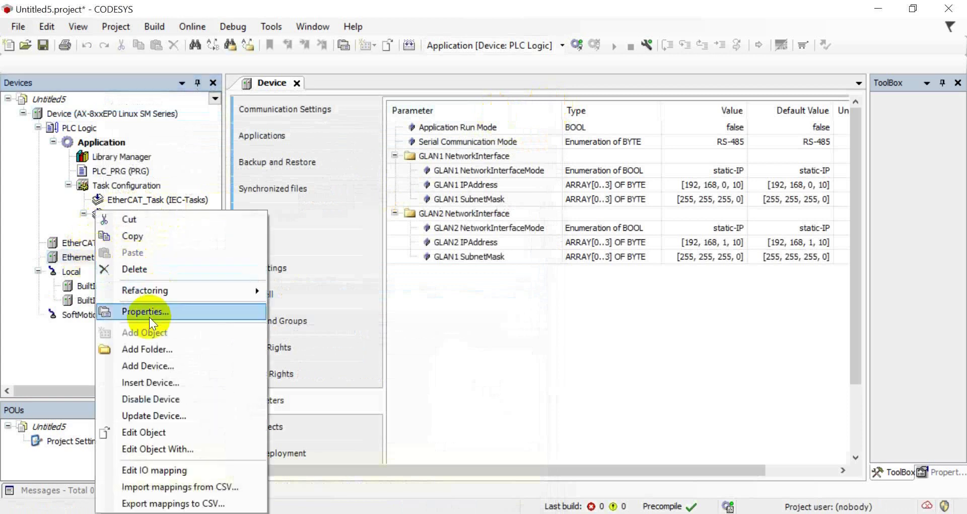
{"action": "left_click", "coordinate": [143, 364]}
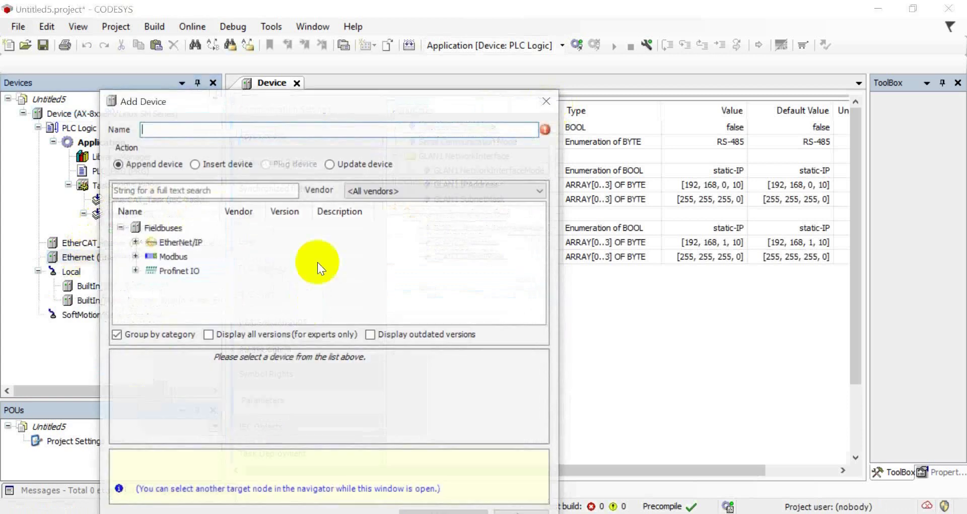
{"action": "left_click", "coordinate": [135, 242]}
{"action": "left_click", "coordinate": [157, 270]}
{"action": "left_click", "coordinate": [150, 271]}
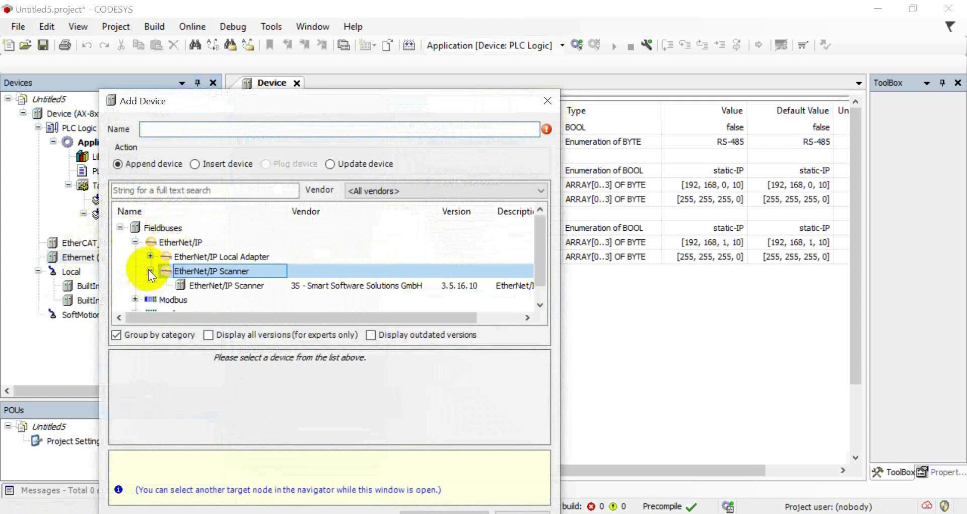
{"action": "double_click", "coordinate": [213, 283]}
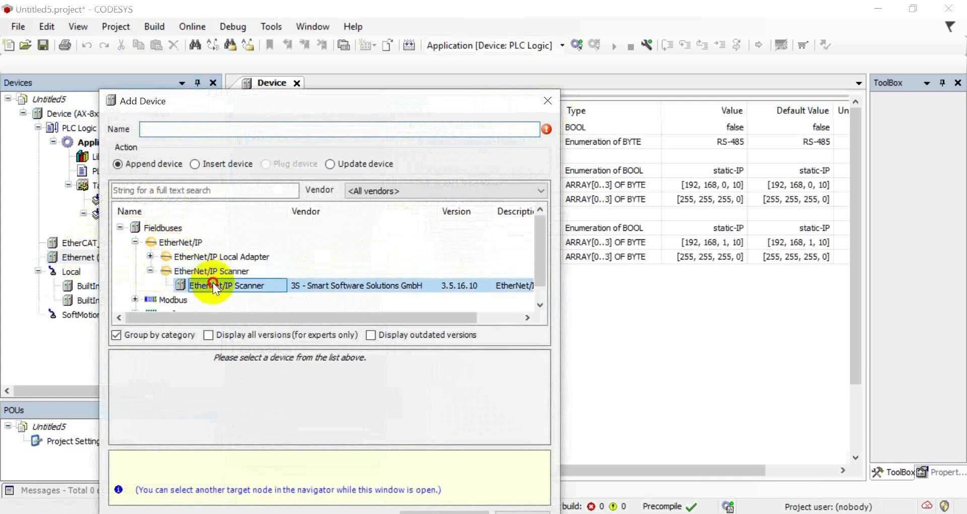
- Append a Modbus TCP Master under the same Ethernet adapter and finish adding devices there
{"action": "left_click", "coordinate": [140, 298]}
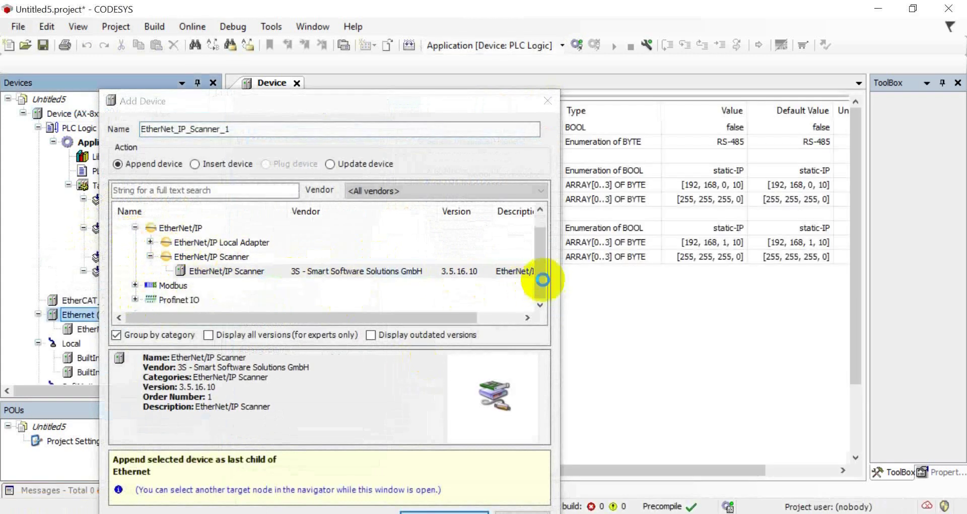
{"action": "left_click", "coordinate": [135, 285]}
{"action": "left_click", "coordinate": [217, 273]}
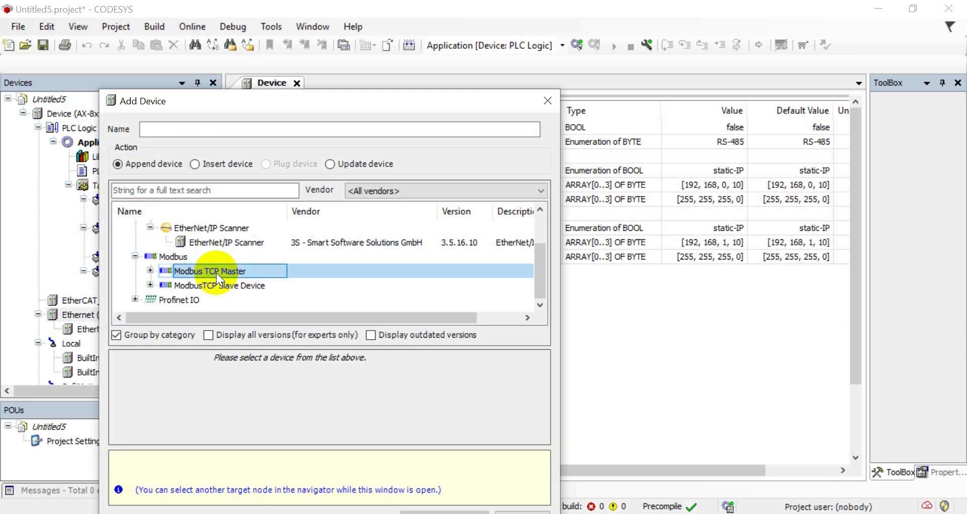
{"action": "left_click", "coordinate": [151, 271]}
{"action": "double_click", "coordinate": [206, 286]}
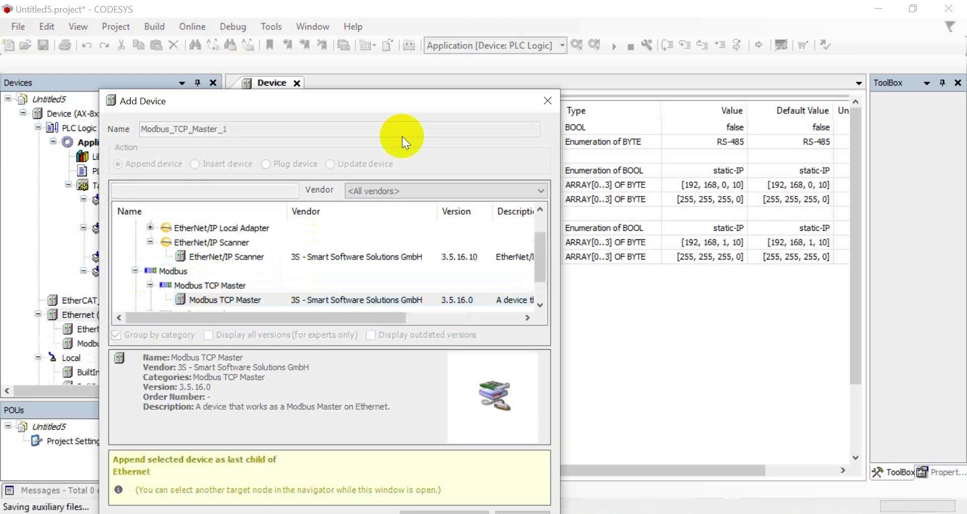
{"action": "left_click", "coordinate": [548, 102]}
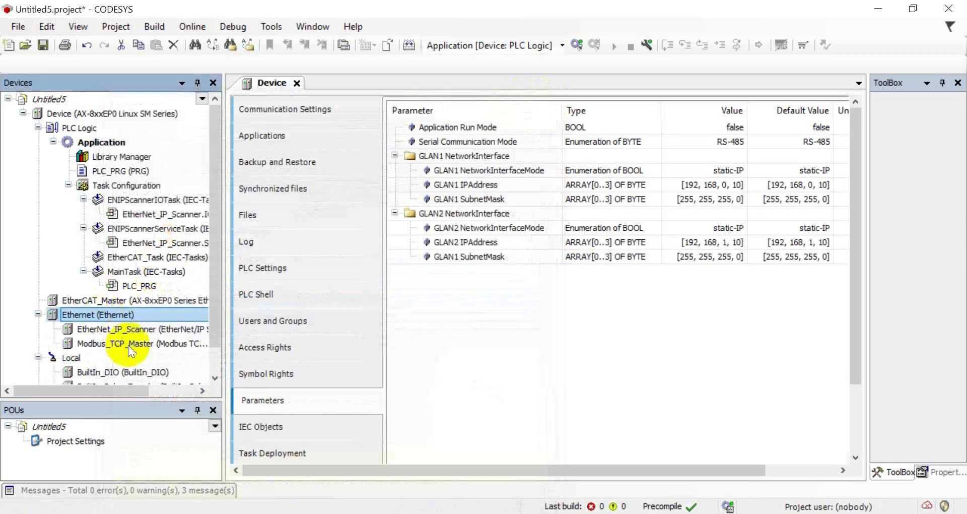
- Append the Delta AS218TX remote adapter under the EtherNet/IP Scanner
{"action": "left_click", "coordinate": [150, 329]}
{"action": "right_click", "coordinate": [151, 328]}
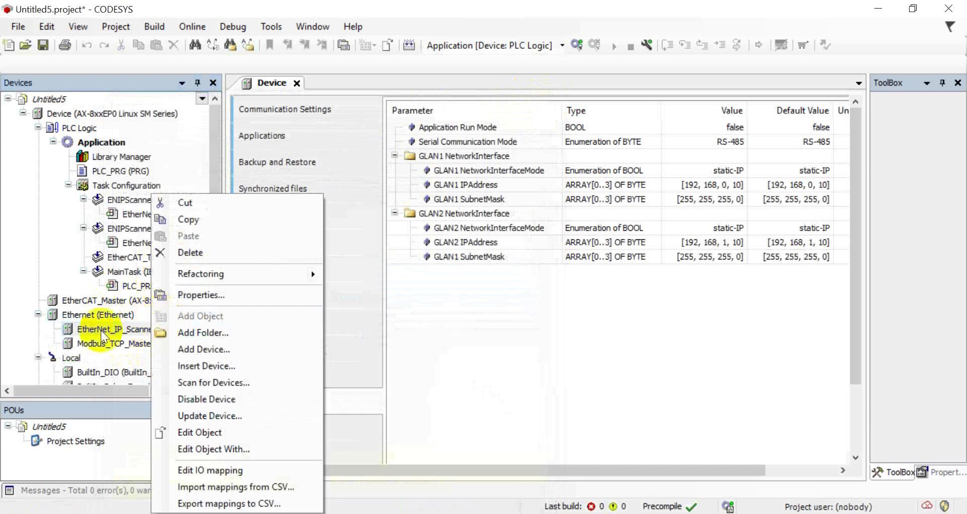
{"action": "left_click", "coordinate": [217, 349]}
{"action": "left_click", "coordinate": [203, 287]}
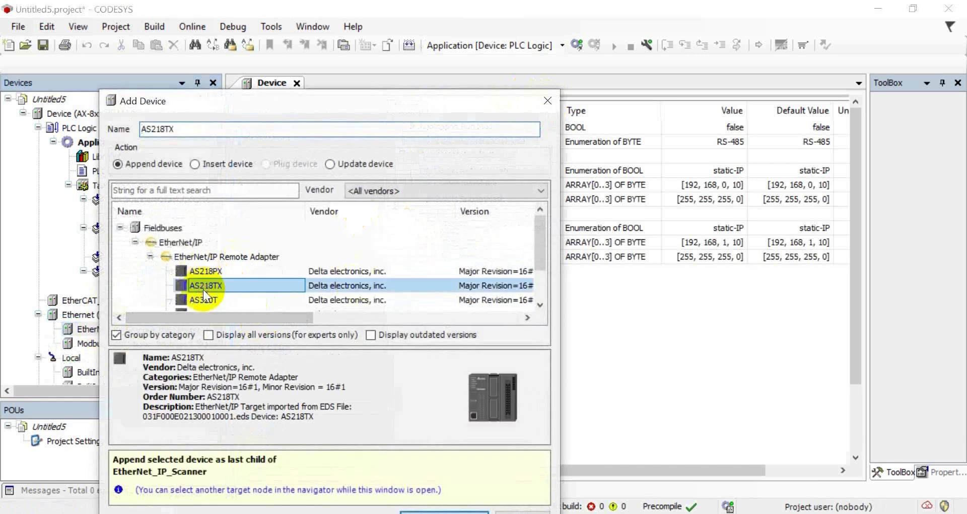
{"action": "left_click_drag", "start_coordinate": [282, 103], "coordinate": [300, 31]}
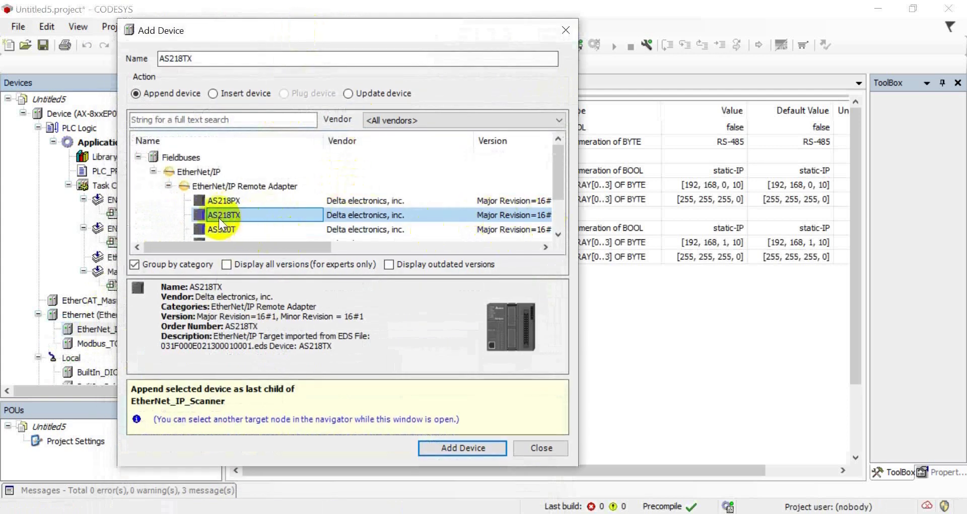
{"action": "left_click", "coordinate": [463, 448]}
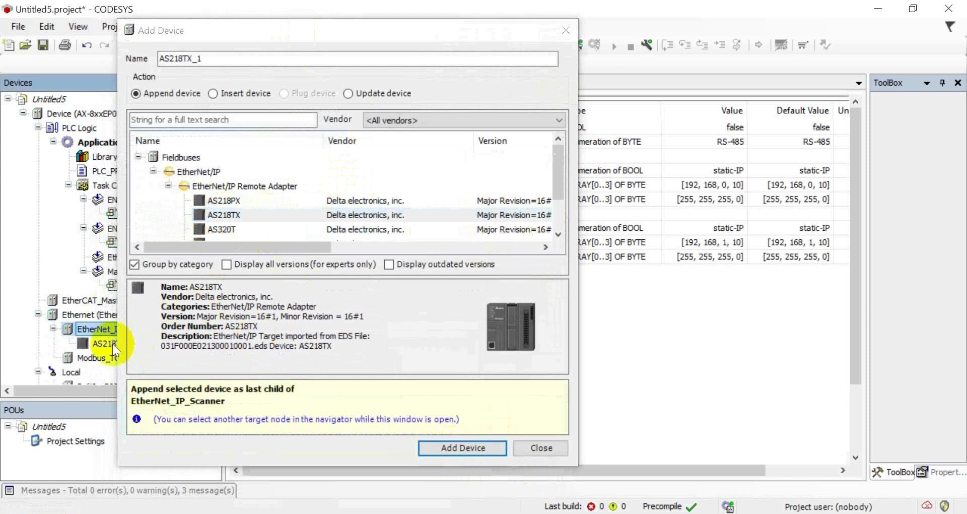
{"action": "left_click", "coordinate": [541, 448]}
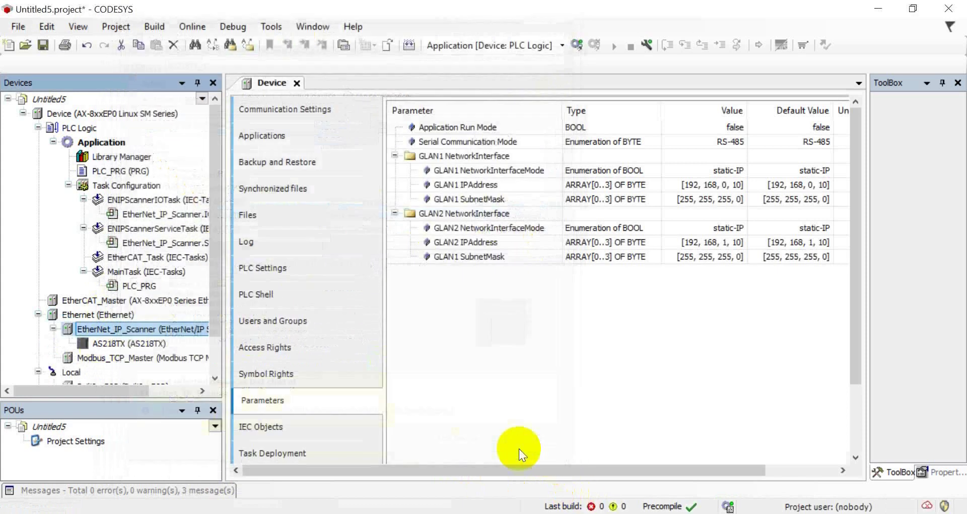
- Append a Modbus TCP Slave under the Modbus TCP Master and finish adding devices there
{"action": "left_click", "coordinate": [135, 355]}
{"action": "right_click", "coordinate": [134, 356]}
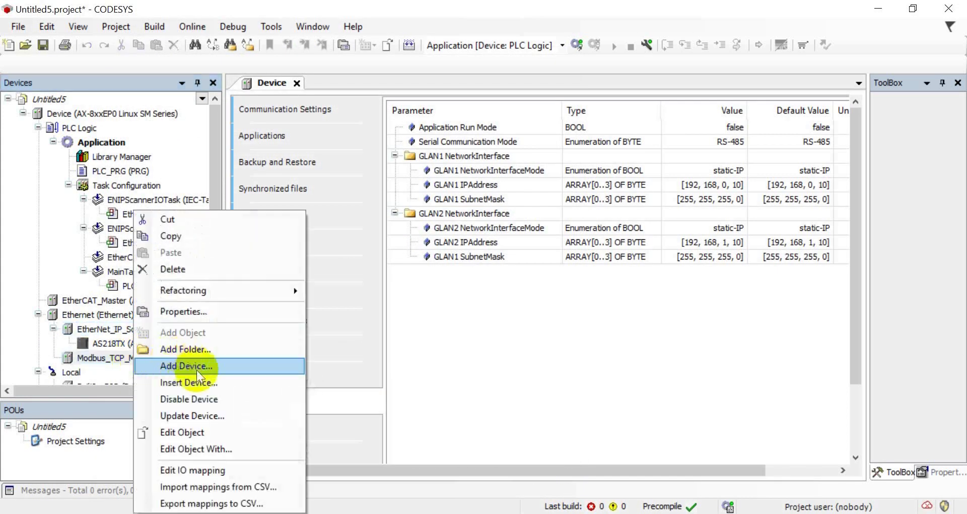
{"action": "left_click", "coordinate": [197, 368]}
{"action": "double_click", "coordinate": [250, 199]}
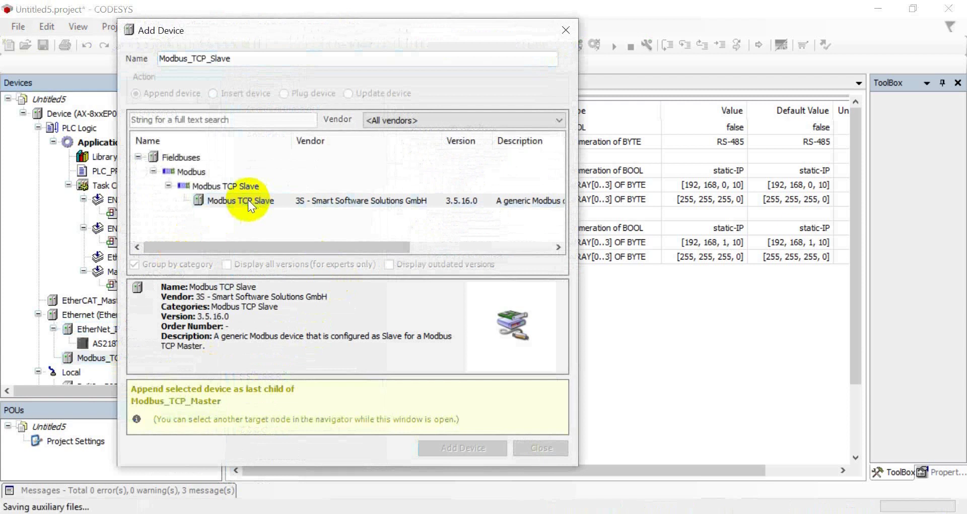
{"action": "left_click", "coordinate": [525, 450]}
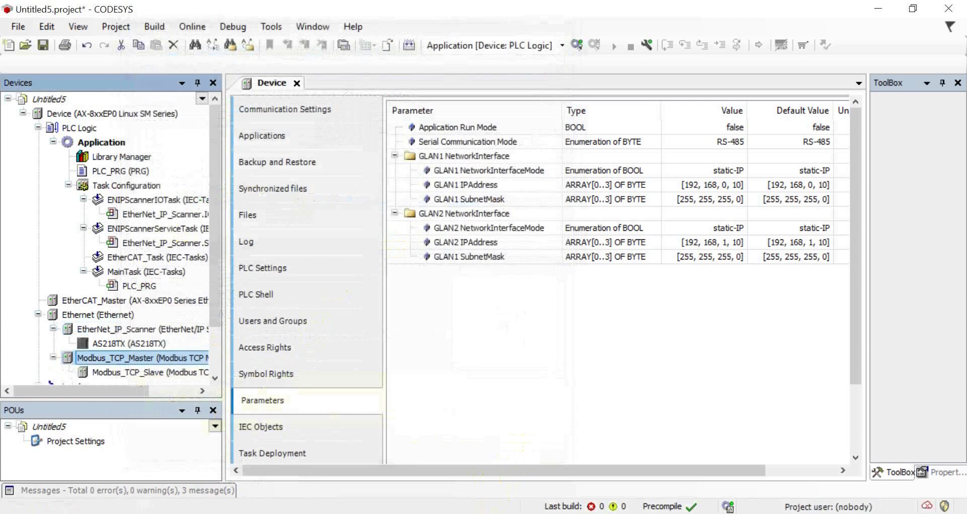
- Append the Delta R1-EC5500 EtherCAT coupler from the System Couplers category under the EtherCAT Master
{"action": "right_click", "coordinate": [135, 295]}
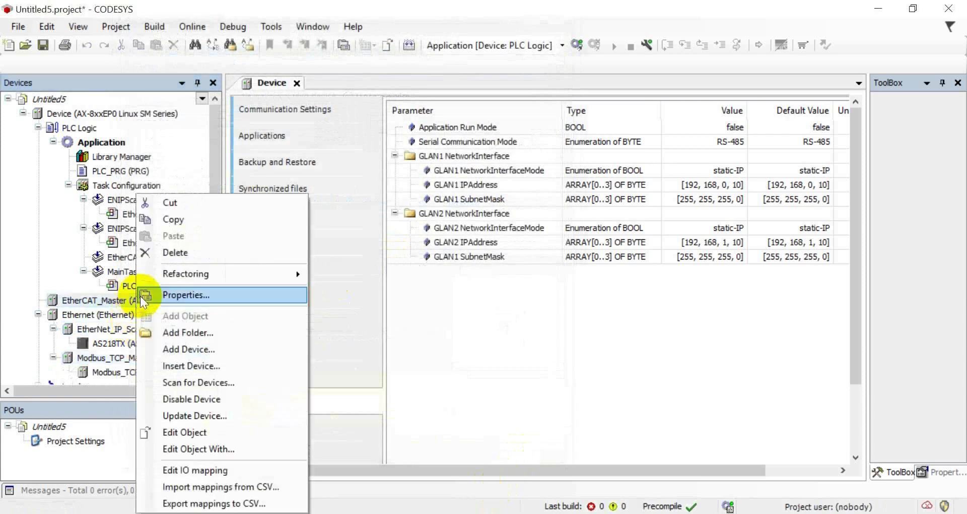
{"action": "left_click", "coordinate": [209, 349]}
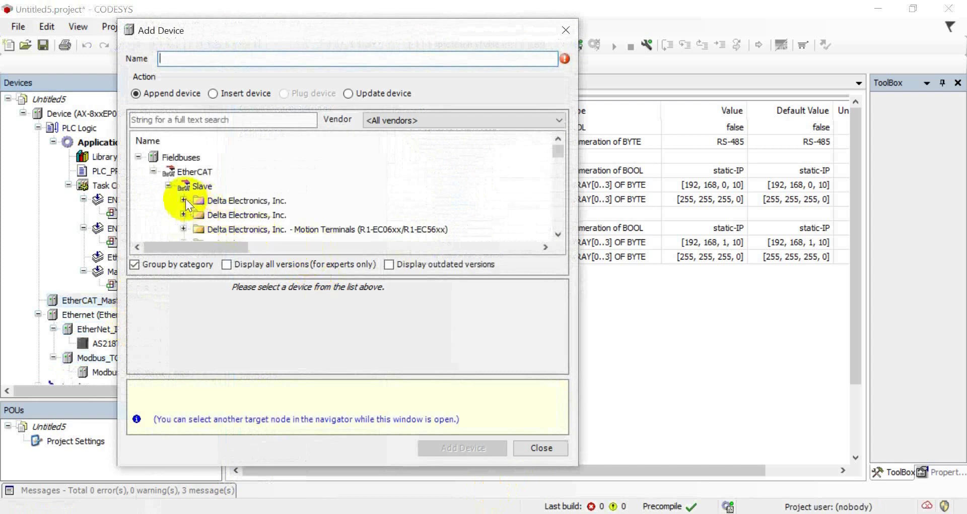
{"action": "left_click", "coordinate": [183, 200]}
{"action": "scroll", "coordinate": [280, 204], "scroll_direction": "down", "scroll_amount": 2}
{"action": "scroll", "coordinate": [239, 187], "scroll_direction": "up", "scroll_amount": 1}
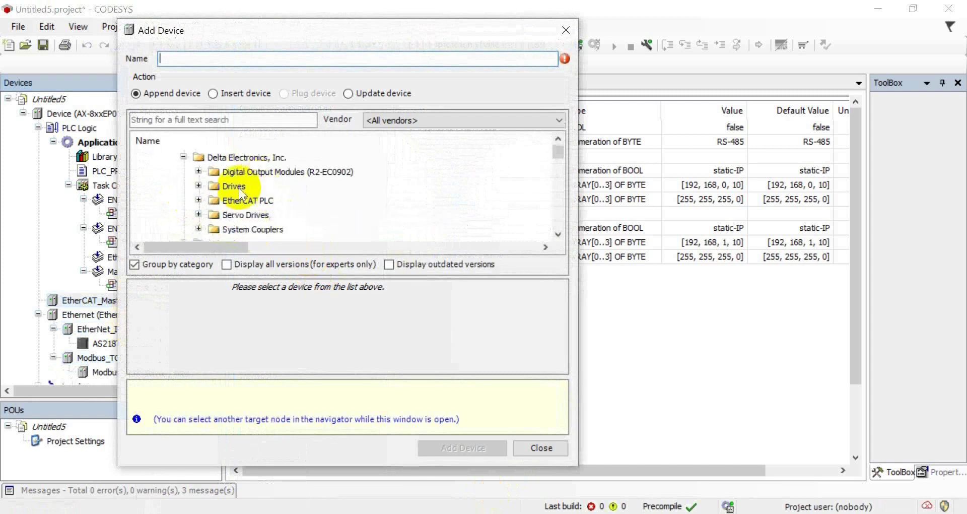
{"action": "left_click", "coordinate": [199, 228]}
{"action": "scroll", "coordinate": [298, 213], "scroll_direction": "down", "scroll_amount": 1}
{"action": "double_click", "coordinate": [266, 199]}
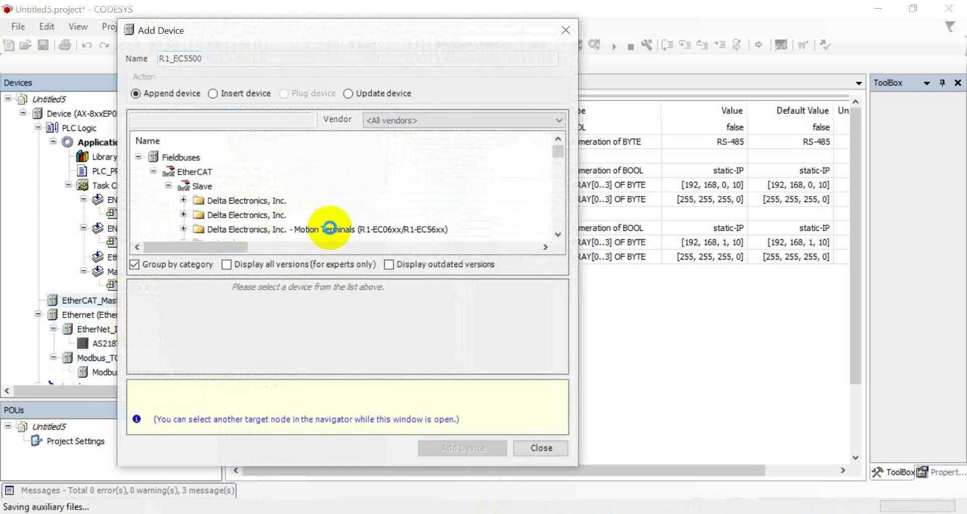
{"action": "left_click", "coordinate": [542, 448]}
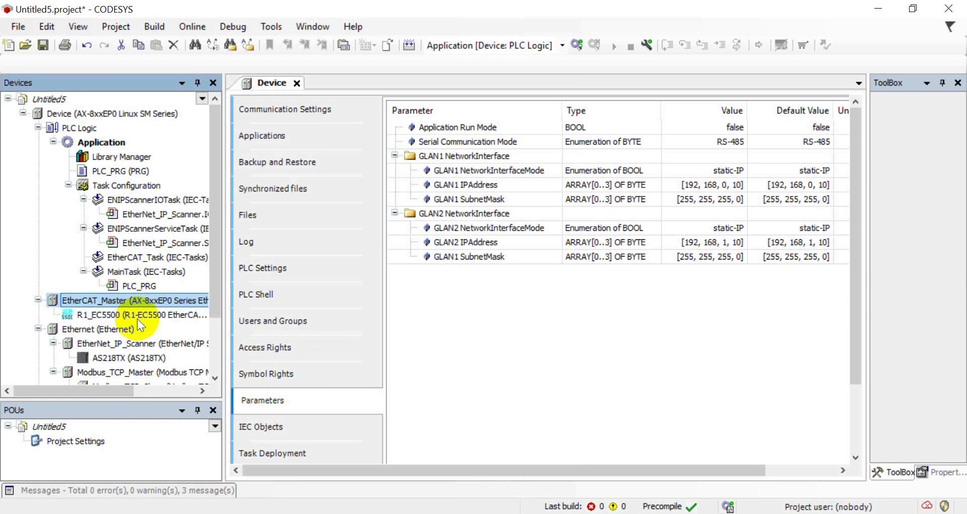
- Append the Delta R1-EC6002 16-channel digital input module under the R1_EC5500 coupler
{"action": "right_click", "coordinate": [107, 313]}
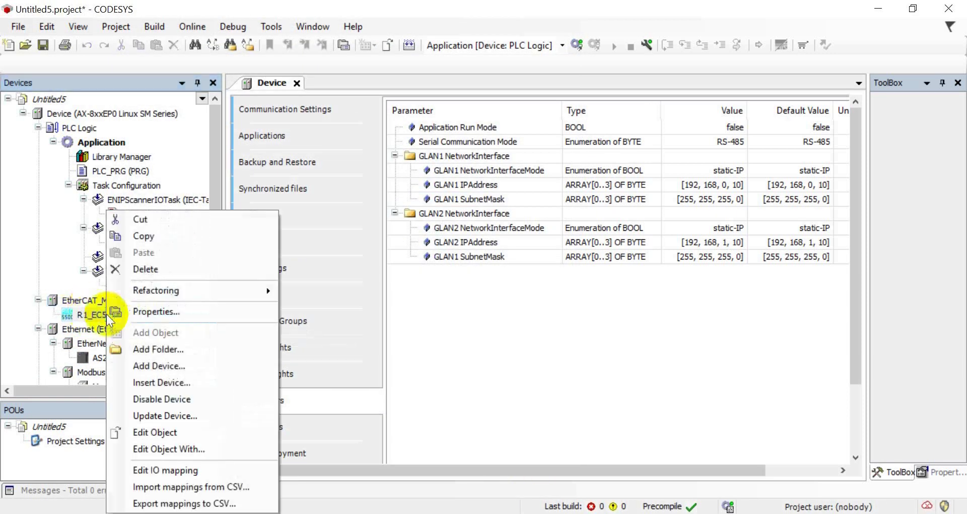
{"action": "left_click", "coordinate": [182, 366]}
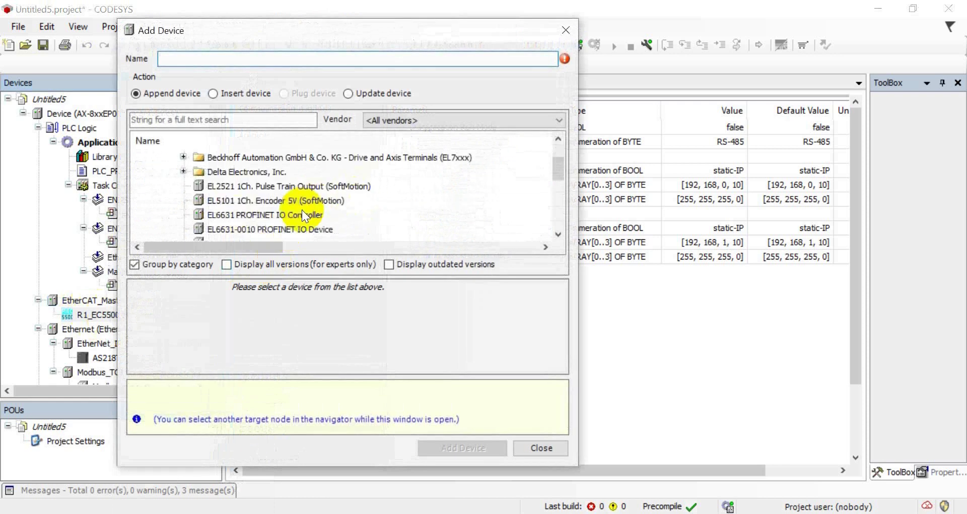
{"action": "left_click", "coordinate": [182, 171]}
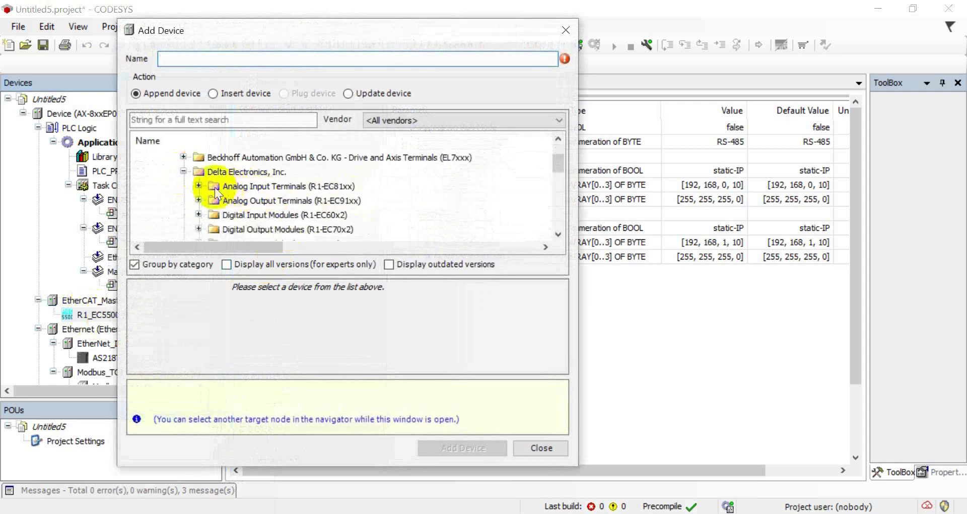
{"action": "left_click", "coordinate": [200, 215]}
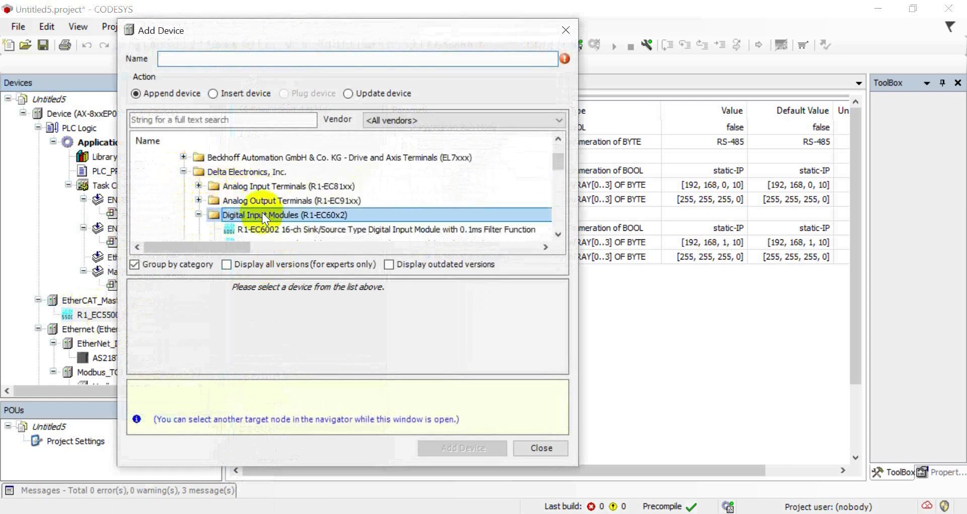
{"action": "double_click", "coordinate": [280, 187]}
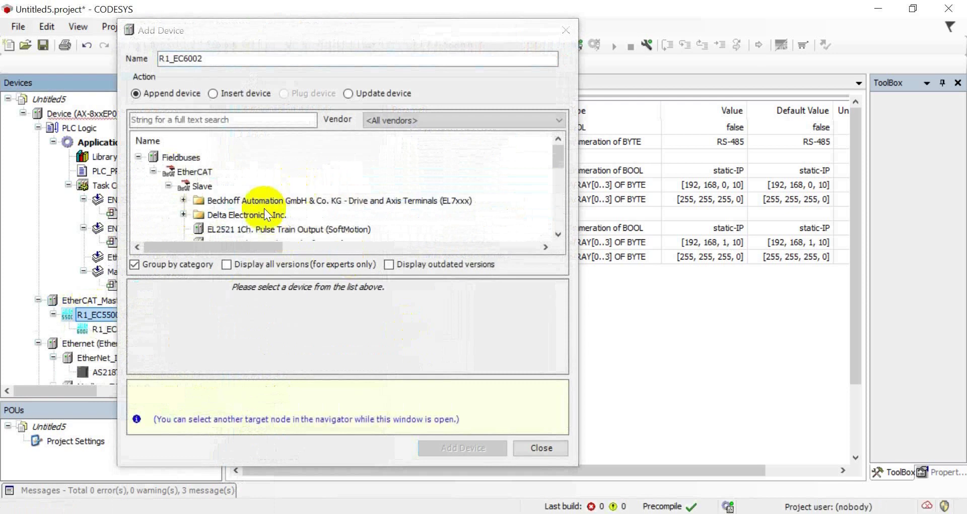
- Append the Delta R1-EC7062 16-channel sink-type digital output module under the R1_EC5500 coupler and finish adding devices
{"action": "left_click", "coordinate": [183, 172]}
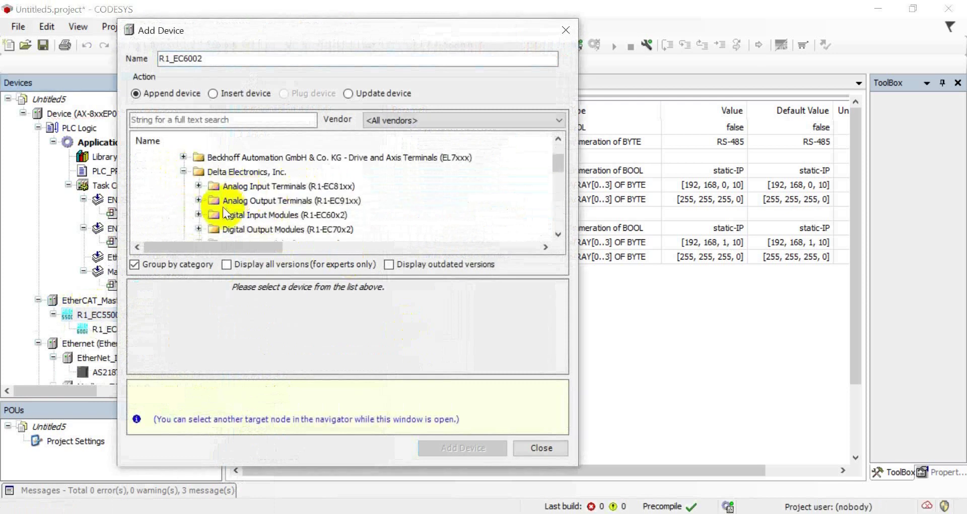
{"action": "left_click", "coordinate": [199, 229]}
{"action": "double_click", "coordinate": [255, 200]}
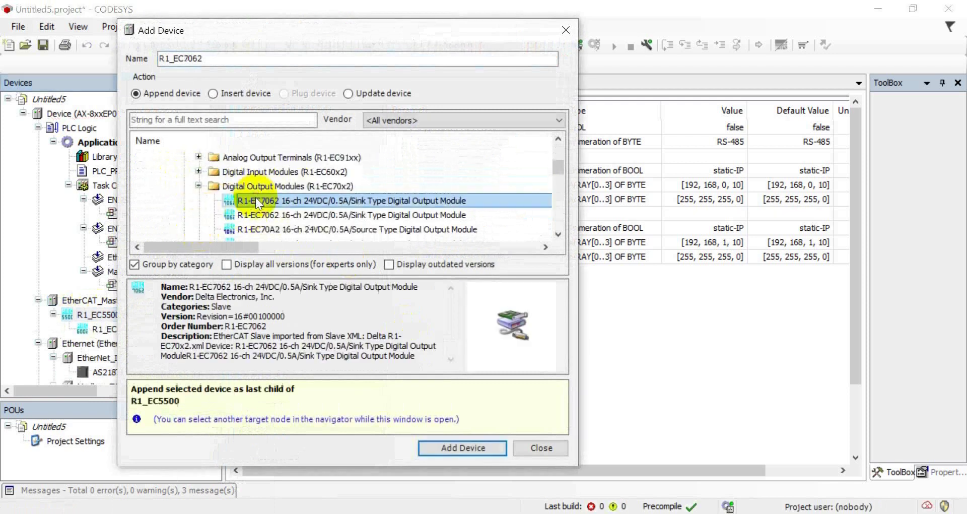
{"action": "left_click", "coordinate": [537, 446]}
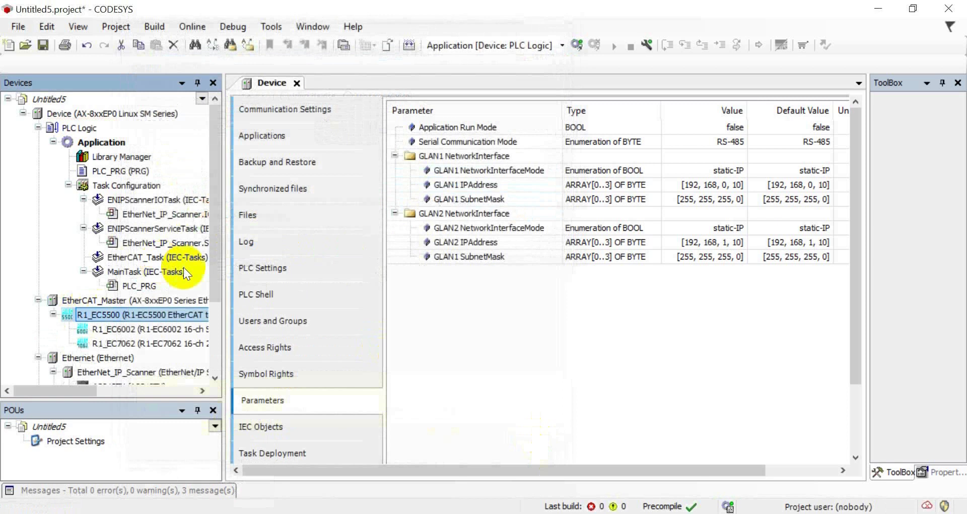
{"action": "scroll", "coordinate": [214, 281], "scroll_direction": "down", "scroll_amount": 2}
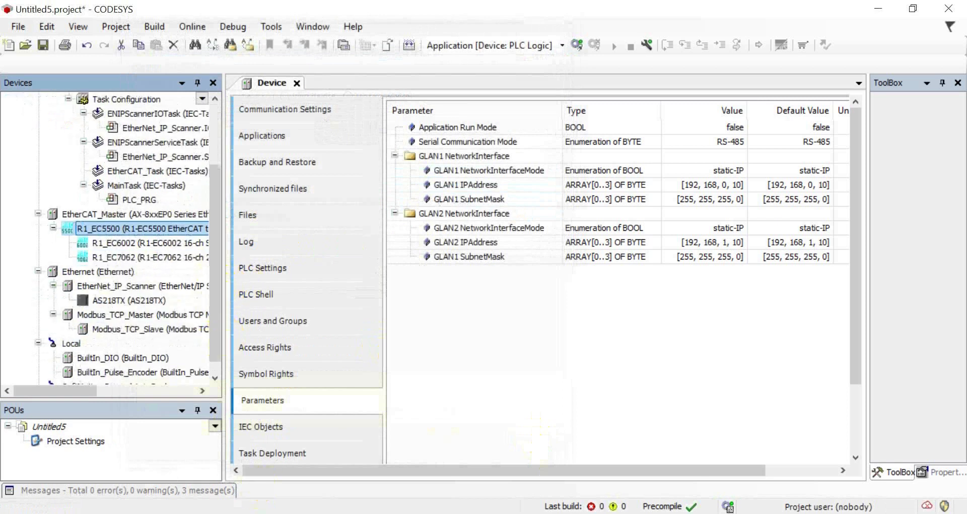
- Switch to the Word guide and review its sections on auto reconnection and the adapter and slave IP settings
{"action": "key", "text": "alt+Tab"}
{"action": "scroll", "coordinate": [600, 313], "scroll_direction": "down", "scroll_amount": 10}
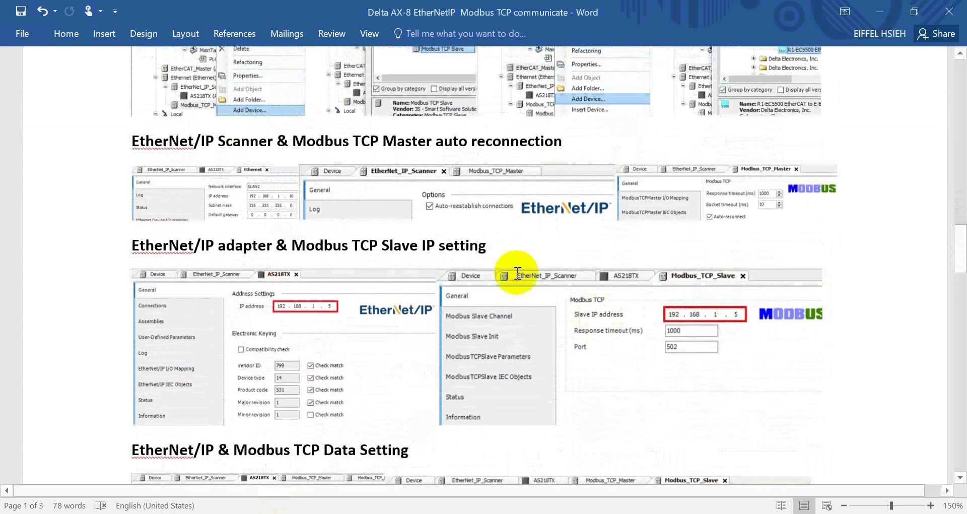
{"action": "double_click", "coordinate": [151, 140]}
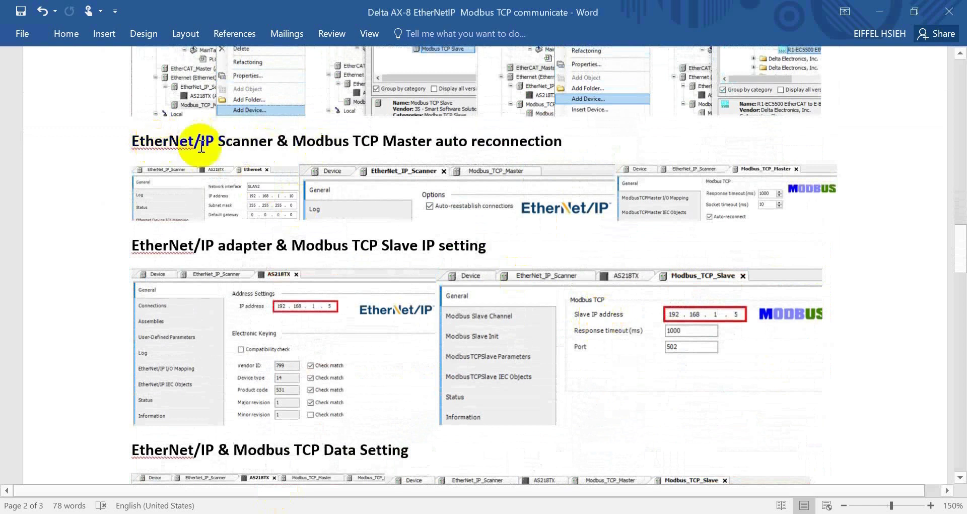
{"action": "left_click", "coordinate": [176, 147]}
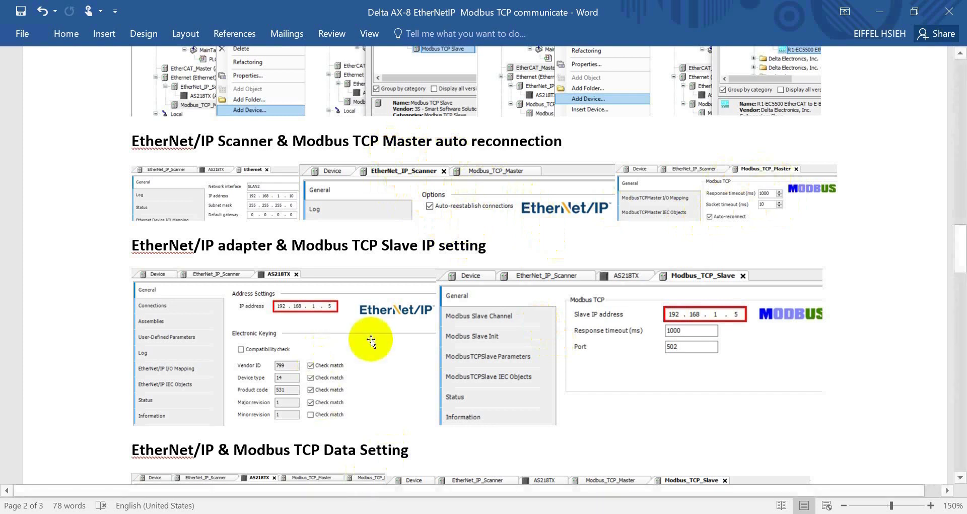
{"action": "scroll", "coordinate": [370, 339], "scroll_direction": "down", "scroll_amount": 2}
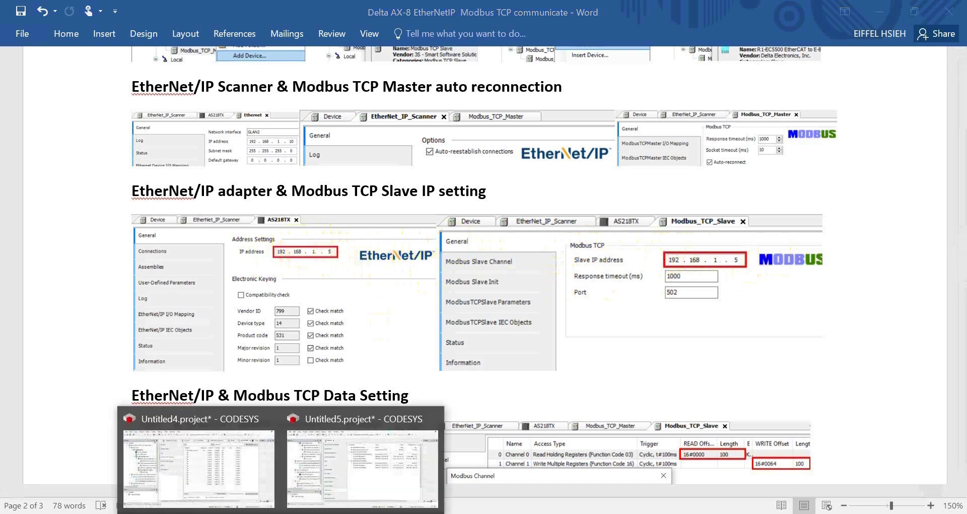
- Return to the Untitled5 project in CODESYS and assign the GLAN2 network interface to the Ethernet adapter
{"action": "left_click", "coordinate": [370, 475]}
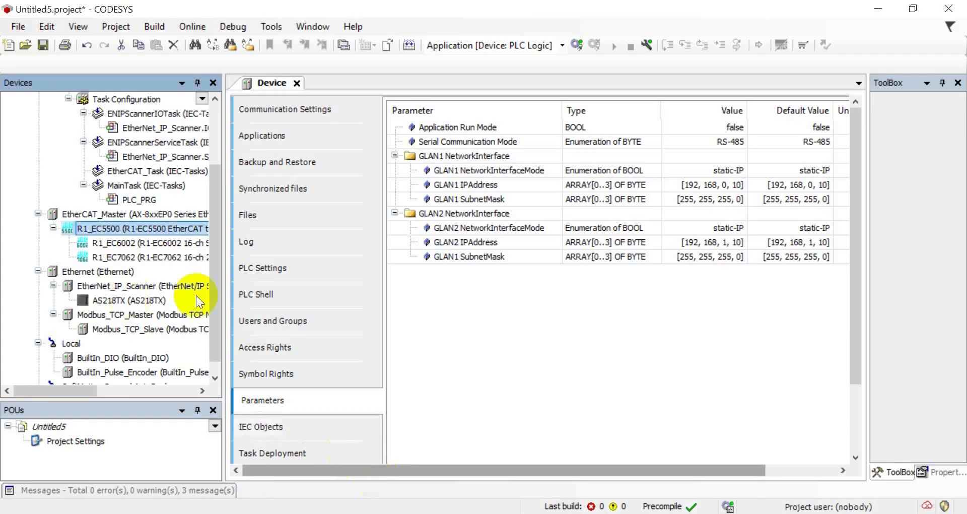
{"action": "double_click", "coordinate": [107, 270]}
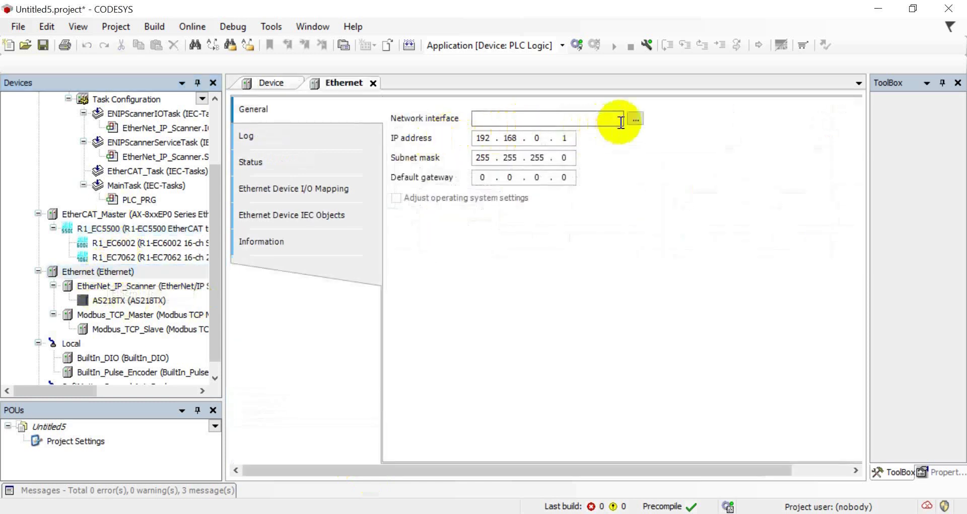
{"action": "left_click", "coordinate": [636, 120]}
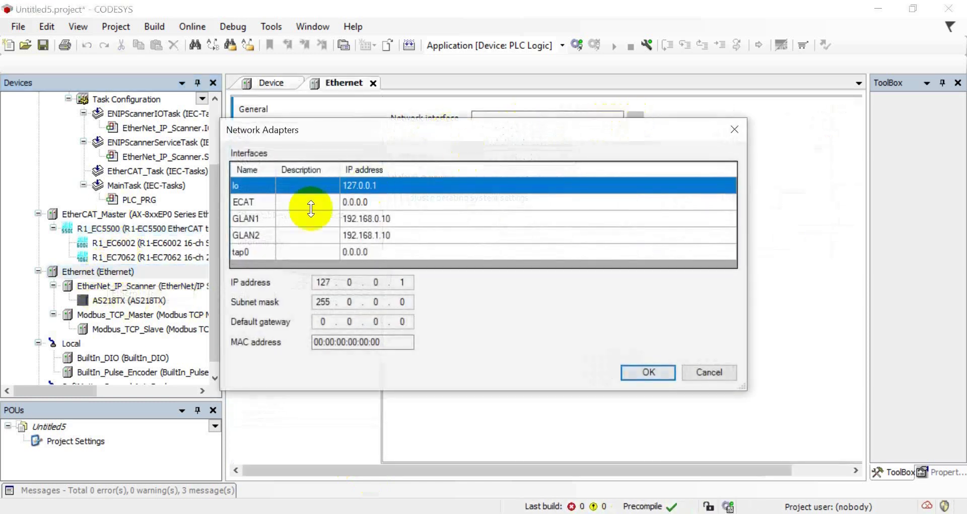
{"action": "left_click", "coordinate": [257, 234]}
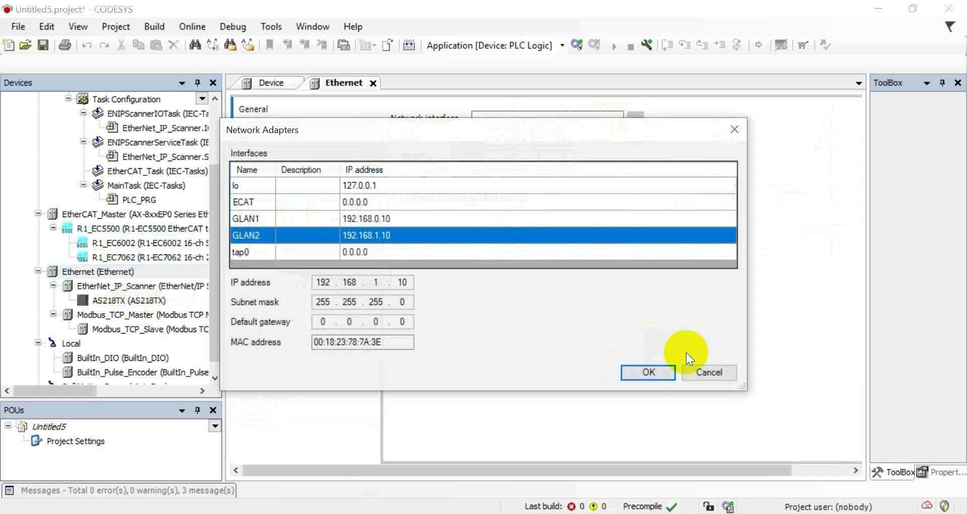
{"action": "left_click", "coordinate": [648, 372]}
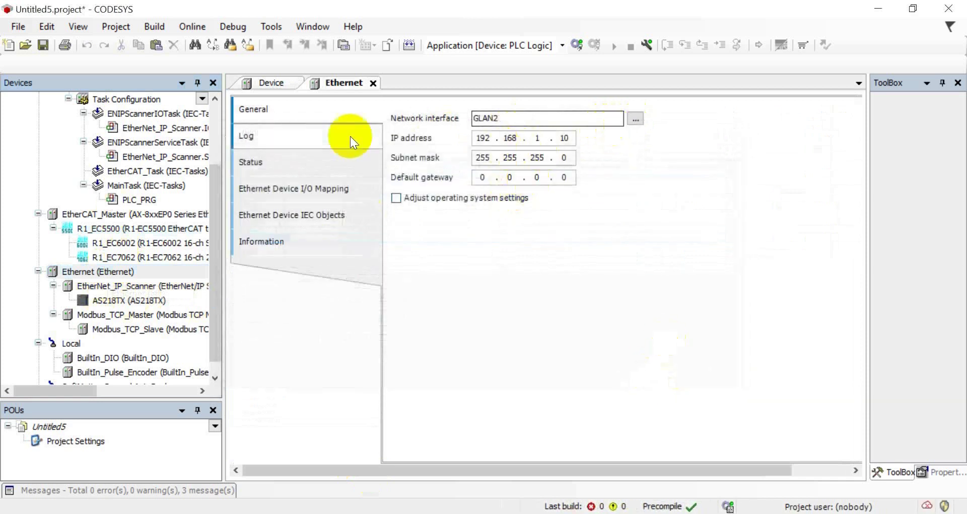
- Make sure Auto-reestablish connections is enabled for the EtherNet/IP Scanner and Auto-reconnect for the Modbus TCP Master
{"action": "double_click", "coordinate": [137, 286]}
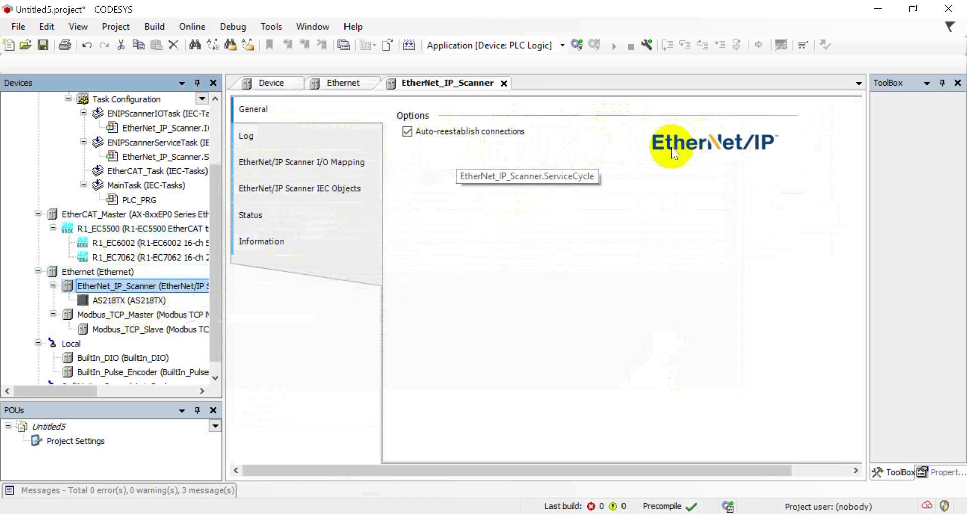
{"action": "double_click", "coordinate": [137, 314]}
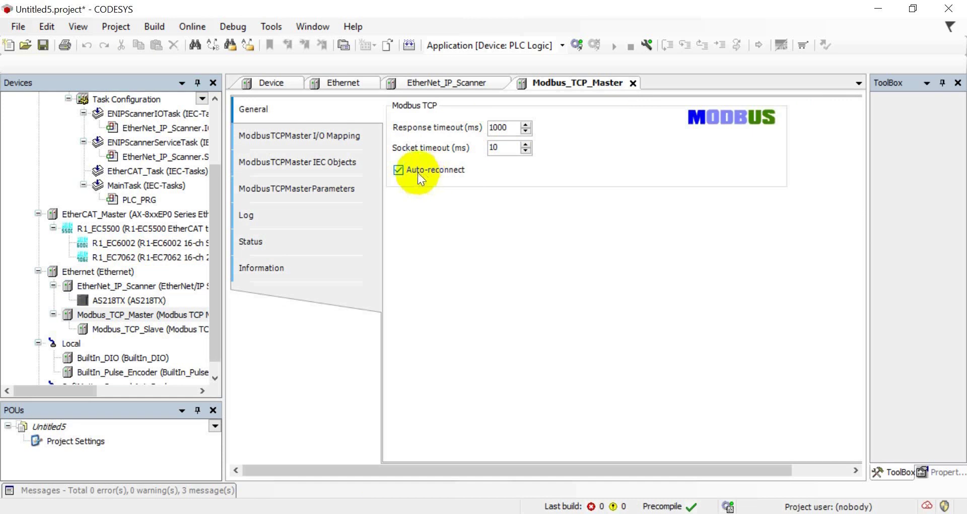
- Set the IP address of the AS218TX EtherNet/IP adapter to 192.168.1.5
{"action": "double_click", "coordinate": [130, 301]}
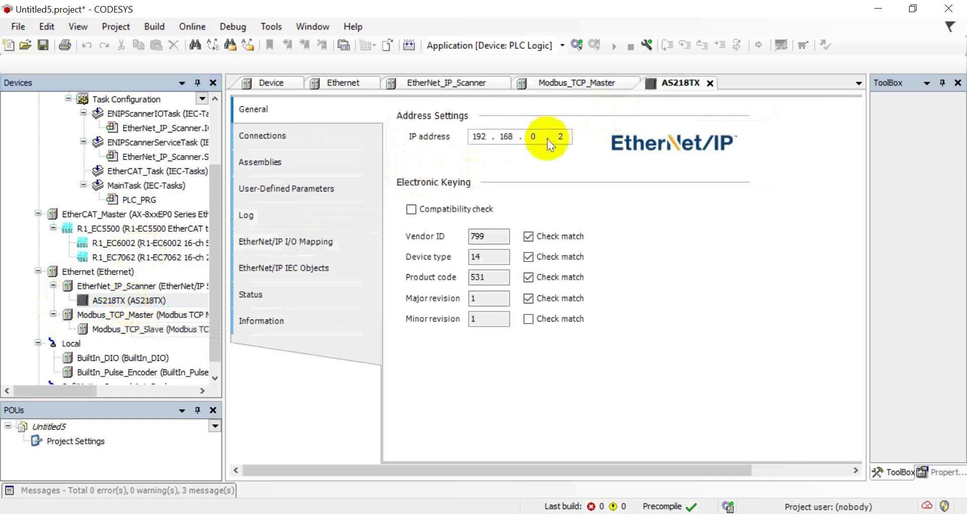
{"action": "double_click", "coordinate": [533, 136]}
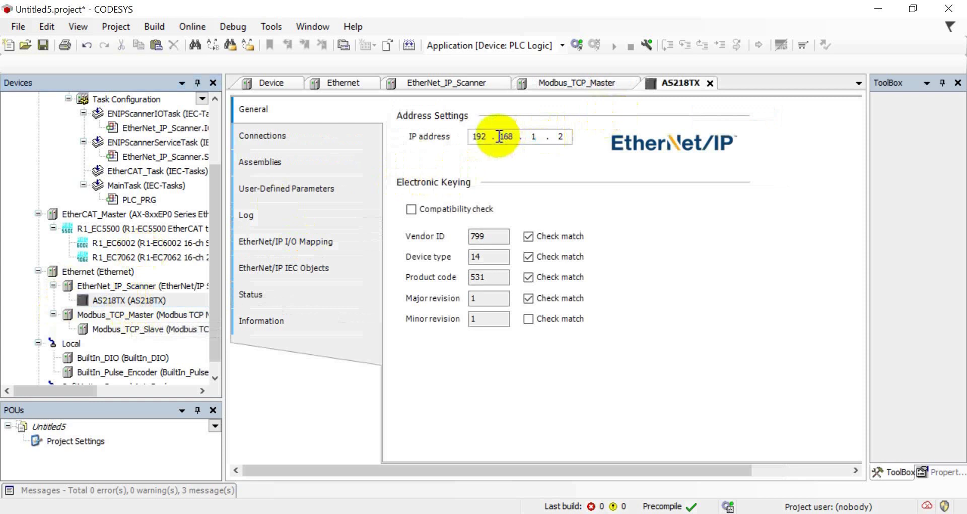
{"action": "double_click", "coordinate": [559, 136]}
{"action": "type", "text": "5"}
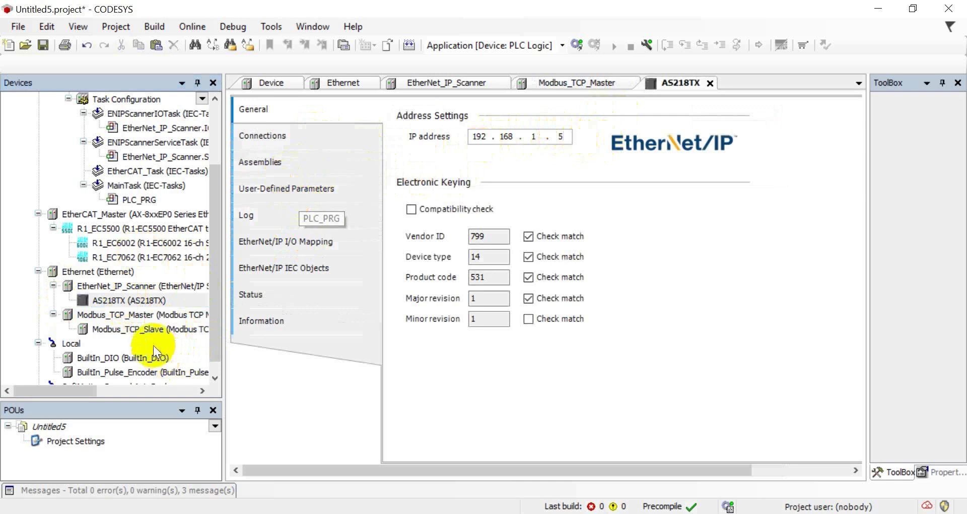
- Set the slave IP address of the Modbus TCP Slave to 192.168.1.5
{"action": "double_click", "coordinate": [151, 330]}
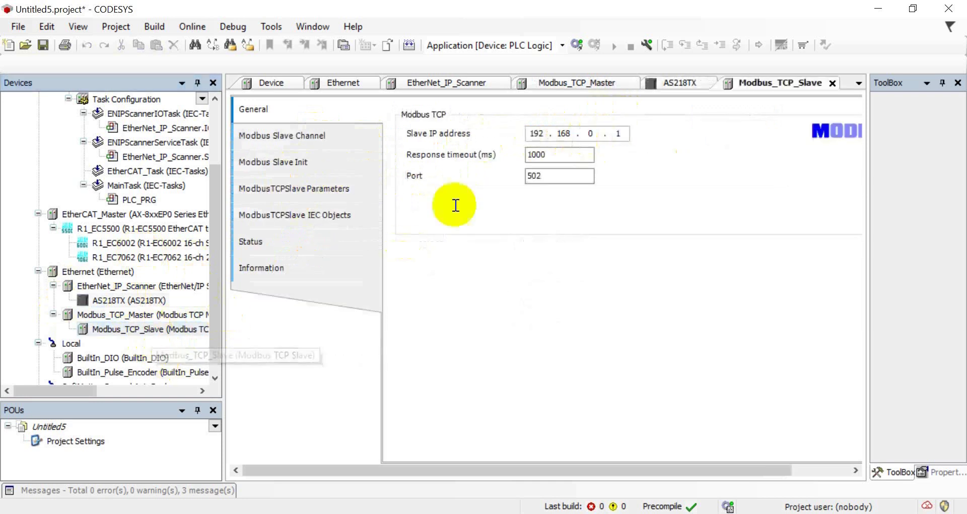
{"action": "left_click", "coordinate": [593, 133]}
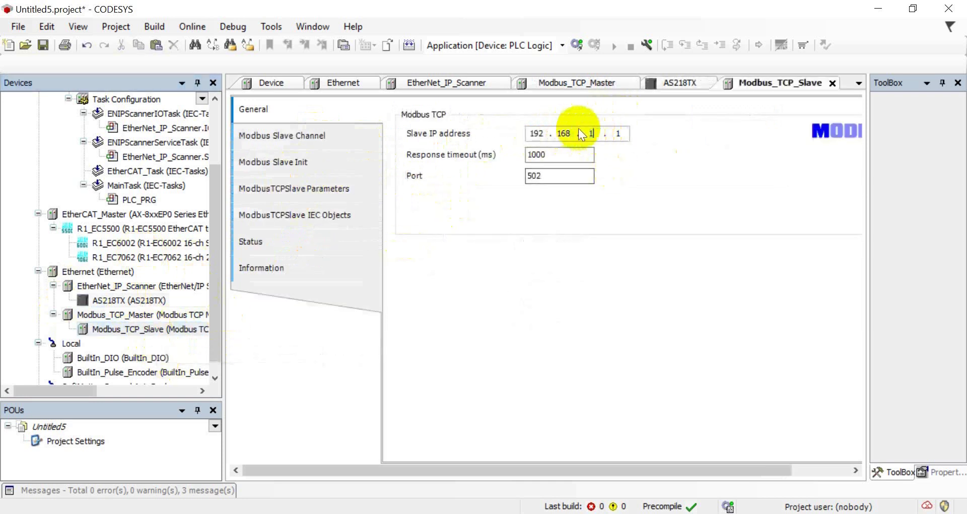
{"action": "type", "text": "1"}
{"action": "key", "text": "period"}
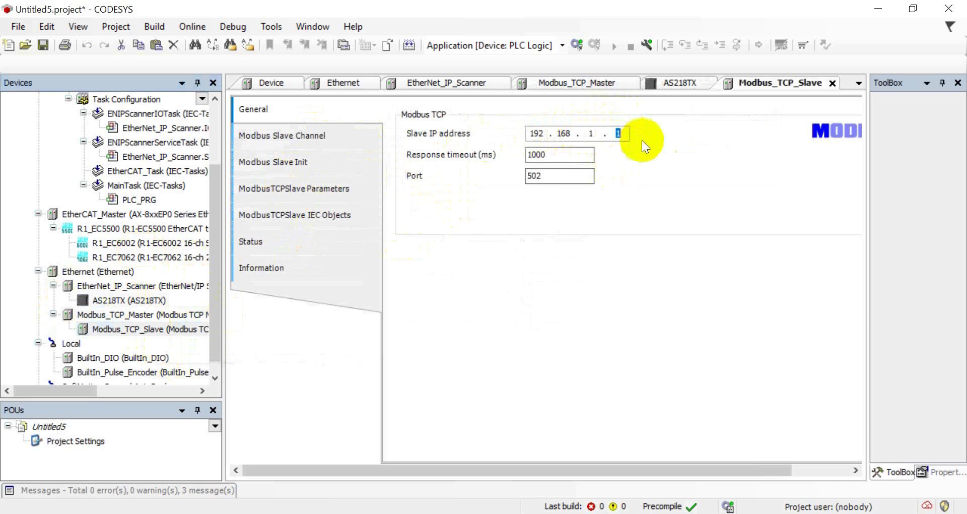
{"action": "type", "text": "5"}
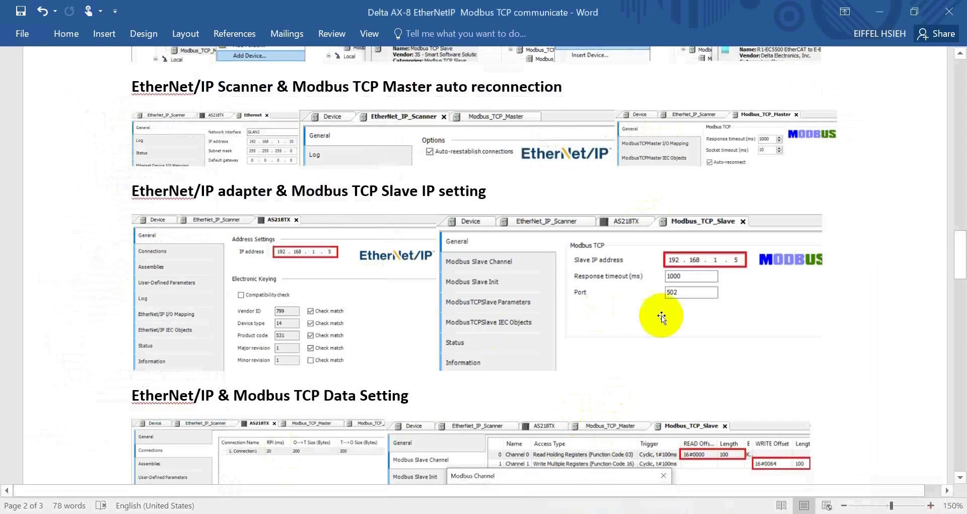
- Read the EtherNet/IP and Modbus TCP data settings in the Word guide and switch back to the CODESYS project
{"action": "scroll", "coordinate": [661, 316], "scroll_direction": "down", "scroll_amount": 5}
{"action": "scroll", "coordinate": [722, 334], "scroll_direction": "down", "scroll_amount": 1}
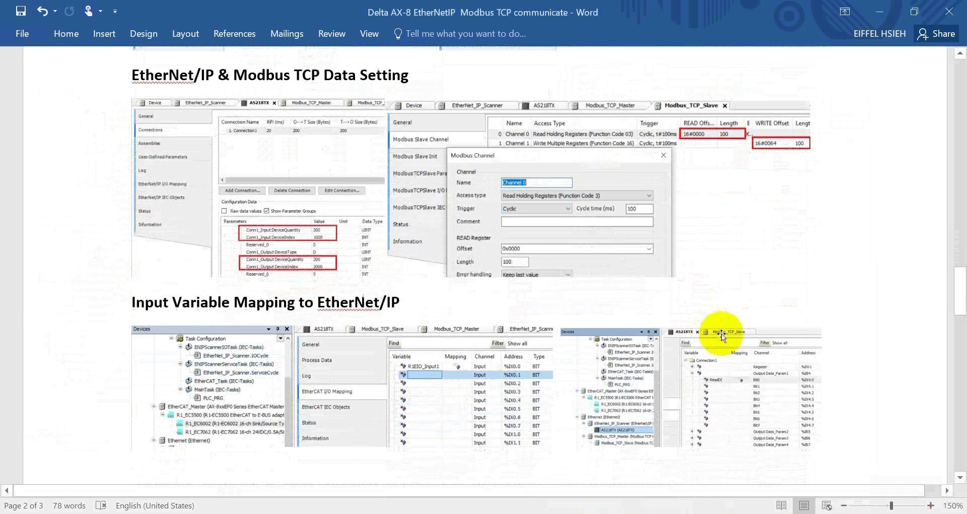
{"action": "scroll", "coordinate": [625, 270], "scroll_direction": "up", "scroll_amount": 1}
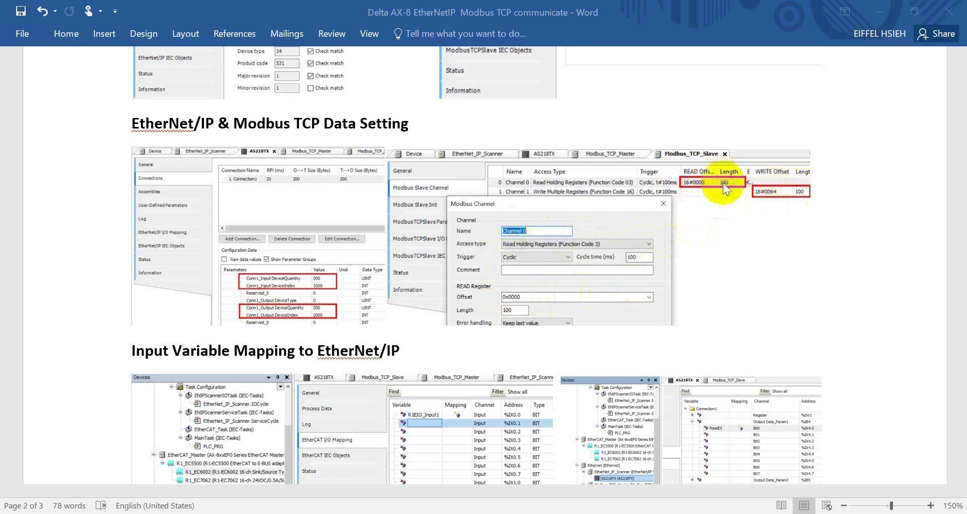
{"action": "scroll", "coordinate": [767, 204], "scroll_direction": "down", "scroll_amount": 3}
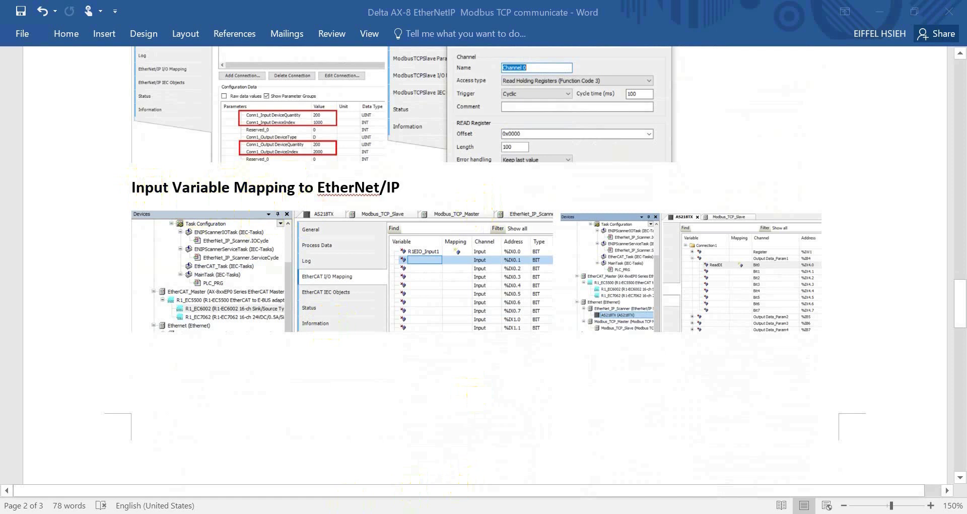
{"action": "mouse_move", "coordinate": [281, 511]}
{"action": "left_click", "coordinate": [339, 449]}
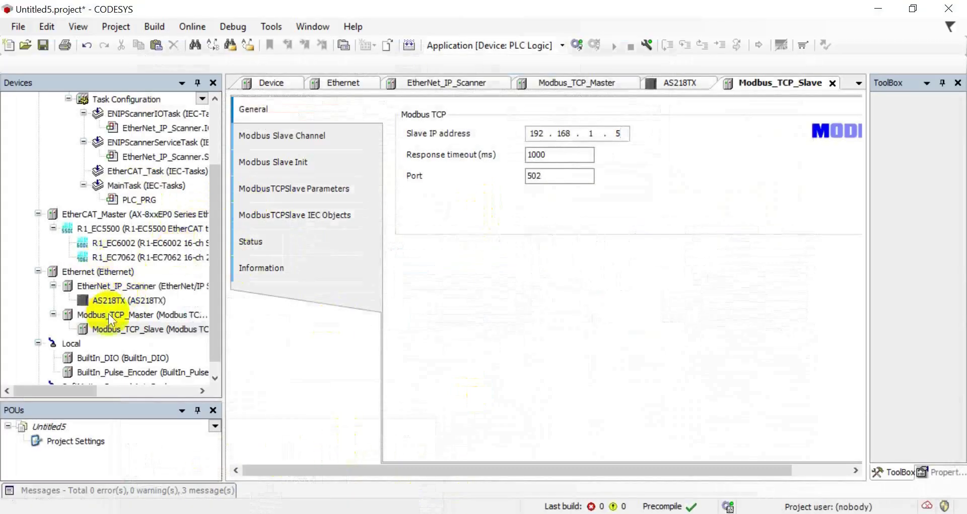
- Set Conn1_Output DeviceIndex to 2000 in the configuration data of the AS218TX adapter's Connection1
{"action": "double_click", "coordinate": [104, 301]}
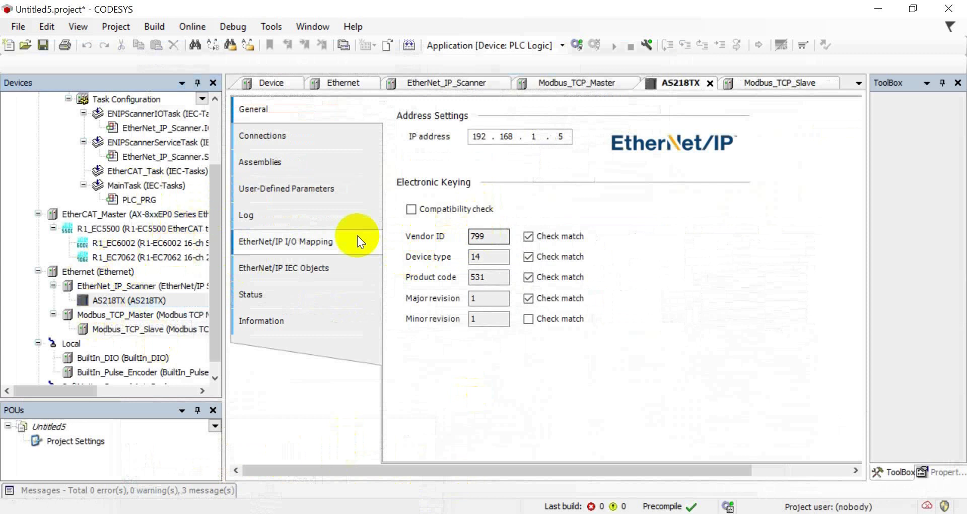
{"action": "left_click", "coordinate": [290, 243]}
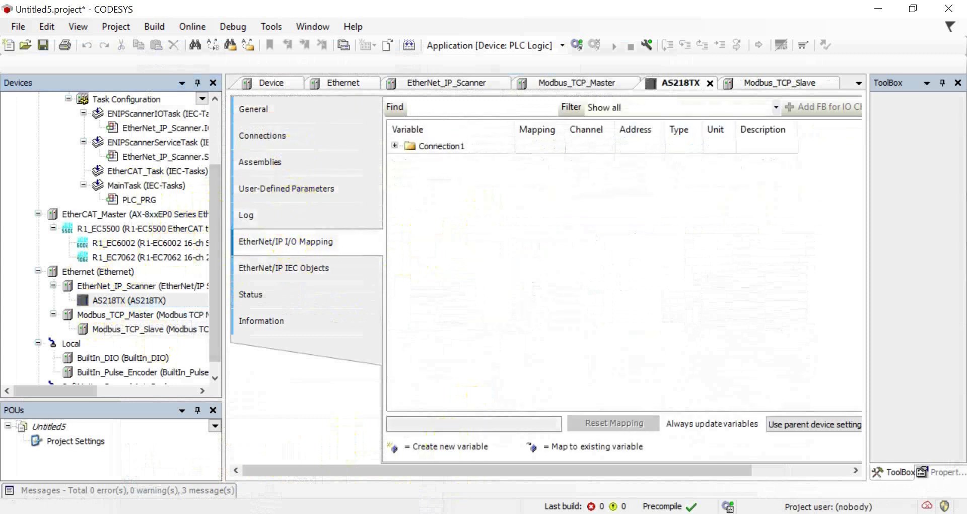
{"action": "left_click", "coordinate": [291, 144]}
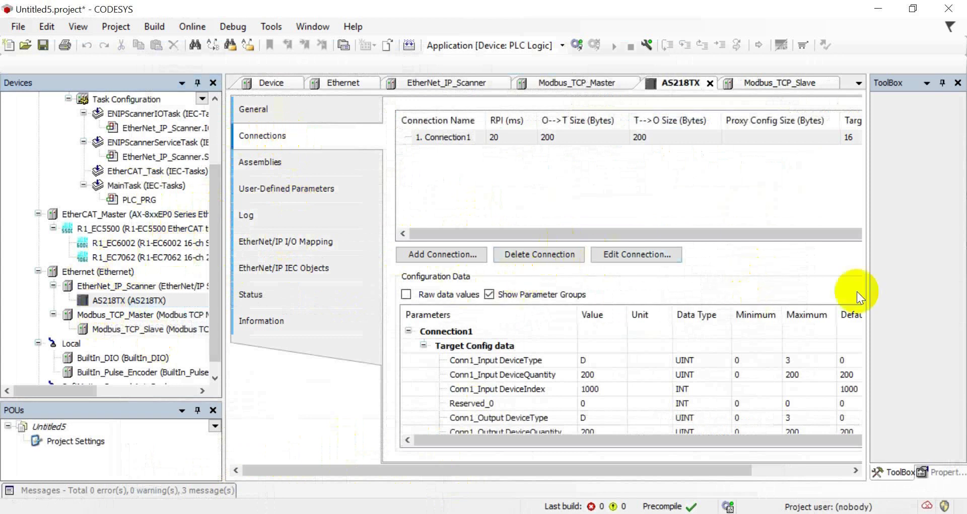
{"action": "scroll", "coordinate": [654, 331], "scroll_direction": "down", "scroll_amount": 1}
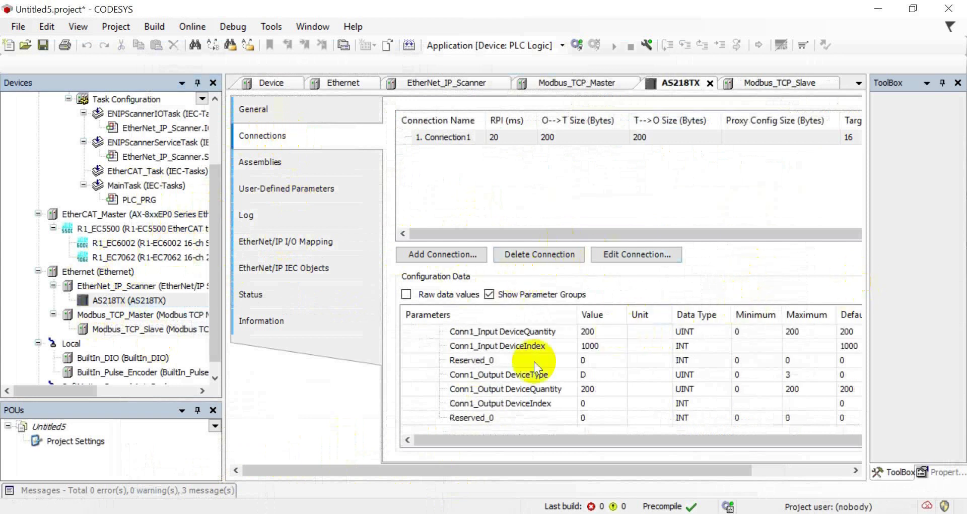
{"action": "left_click", "coordinate": [600, 400]}
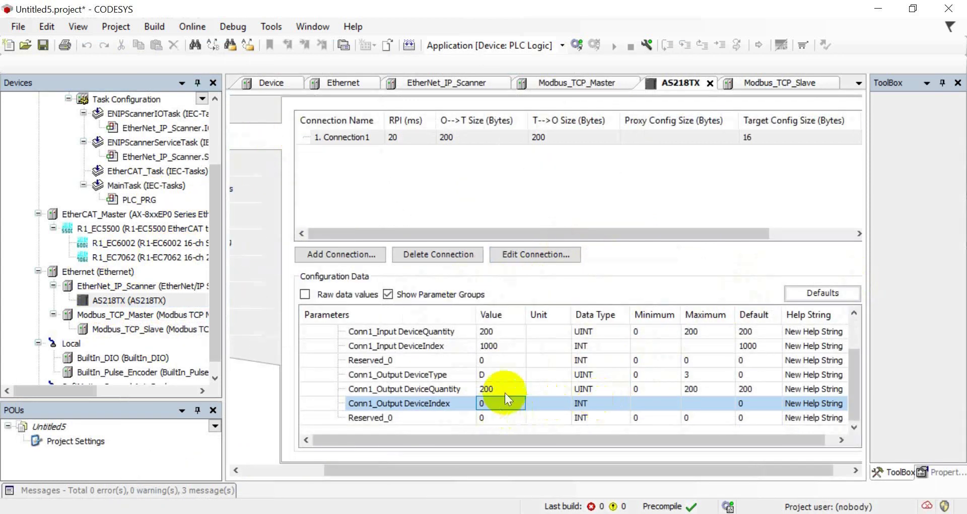
{"action": "type", "text": "2000"}
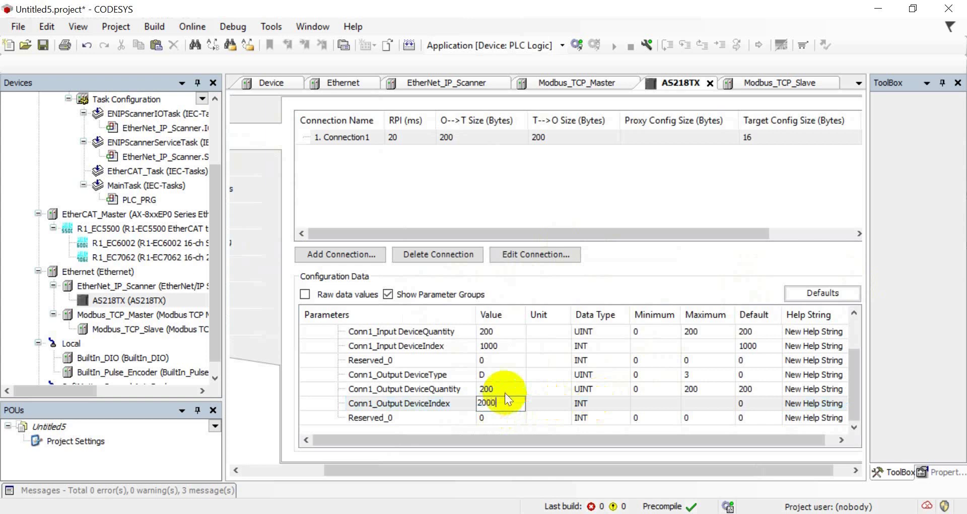
{"action": "left_click", "coordinate": [546, 401]}
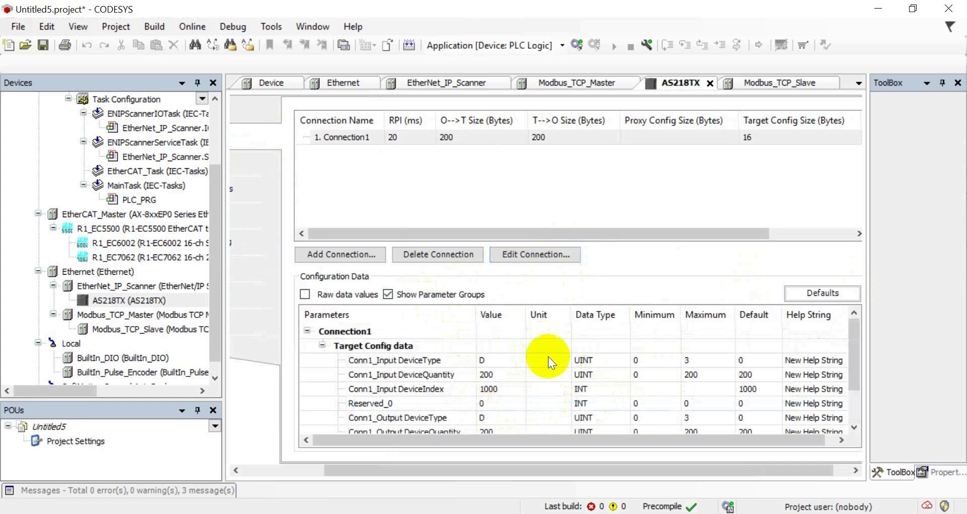
- Check Connection1's timeout multiplier, connection type and priority options, keeping them as they are, and view the AS218TX EtherNet/IP I/O mapping
{"action": "left_click", "coordinate": [531, 251]}
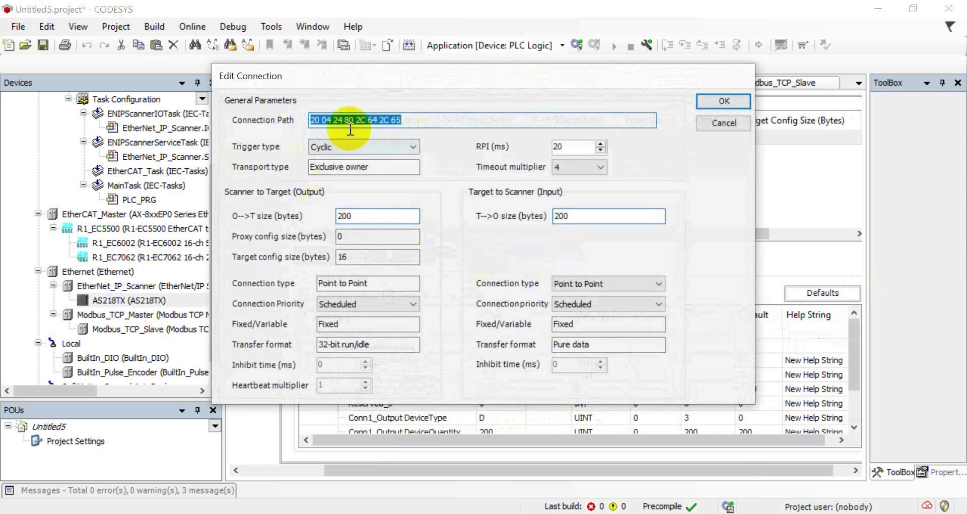
{"action": "left_click", "coordinate": [706, 121]}
{"action": "left_click", "coordinate": [534, 256]}
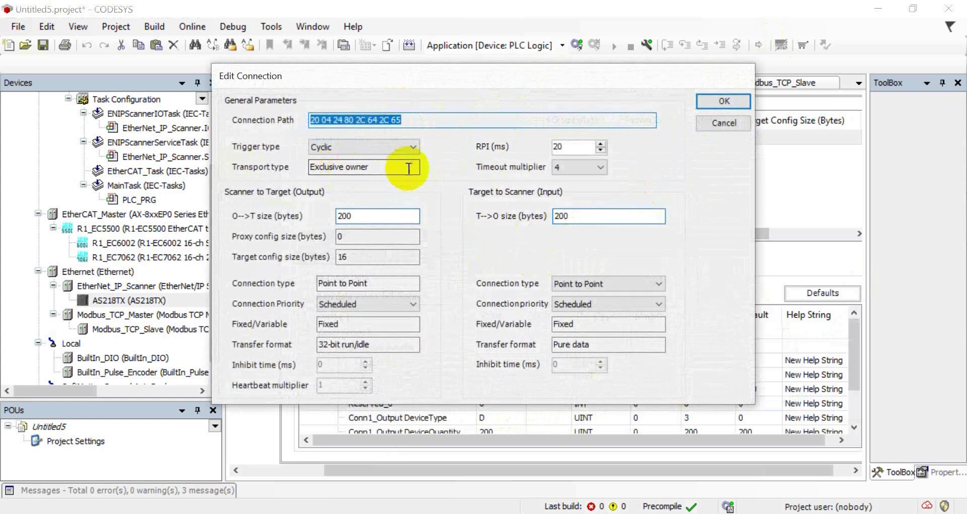
{"action": "left_click", "coordinate": [602, 168]}
{"action": "left_click", "coordinate": [602, 168]}
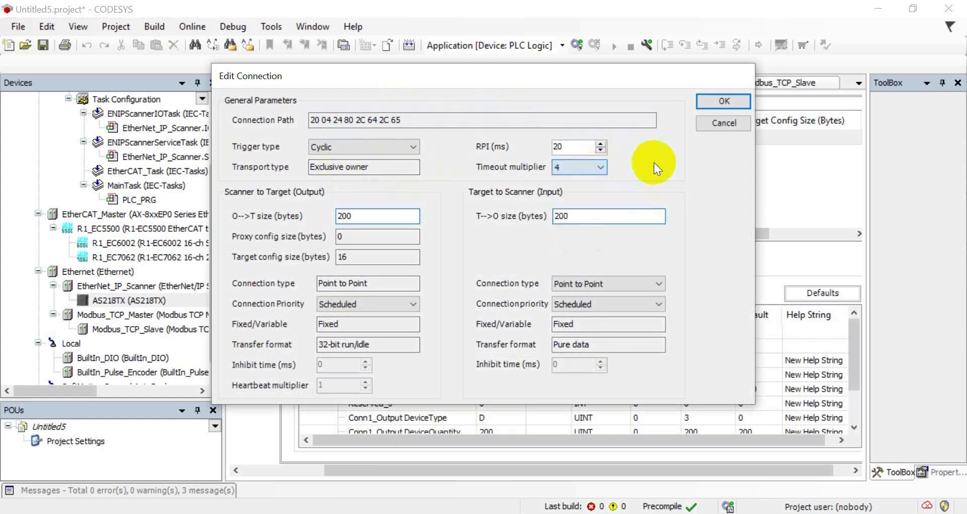
{"action": "left_click", "coordinate": [592, 284]}
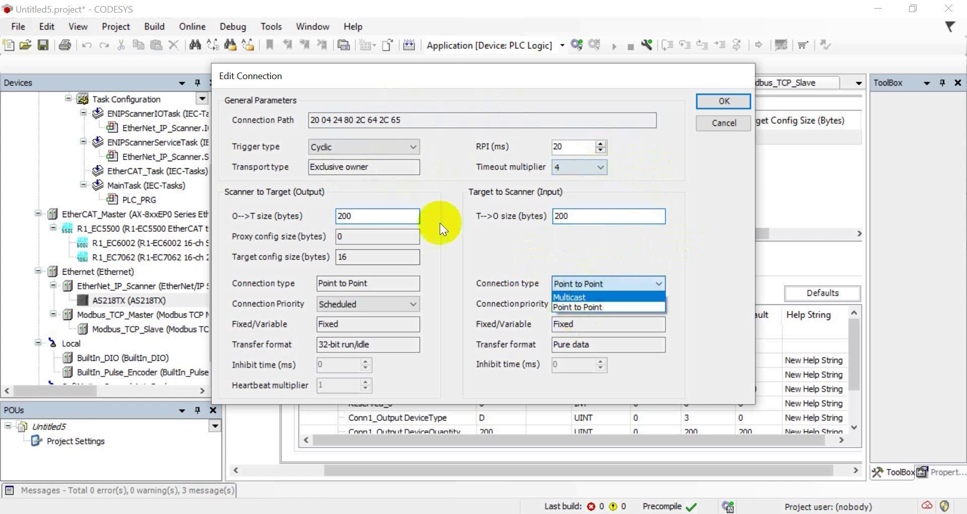
{"action": "left_click", "coordinate": [491, 249]}
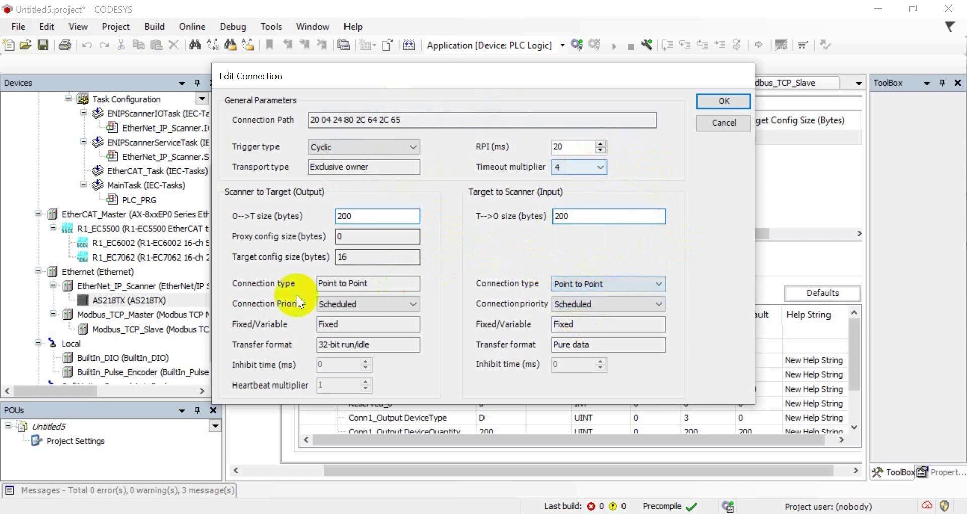
{"action": "left_click", "coordinate": [413, 303]}
{"action": "left_click", "coordinate": [413, 298]}
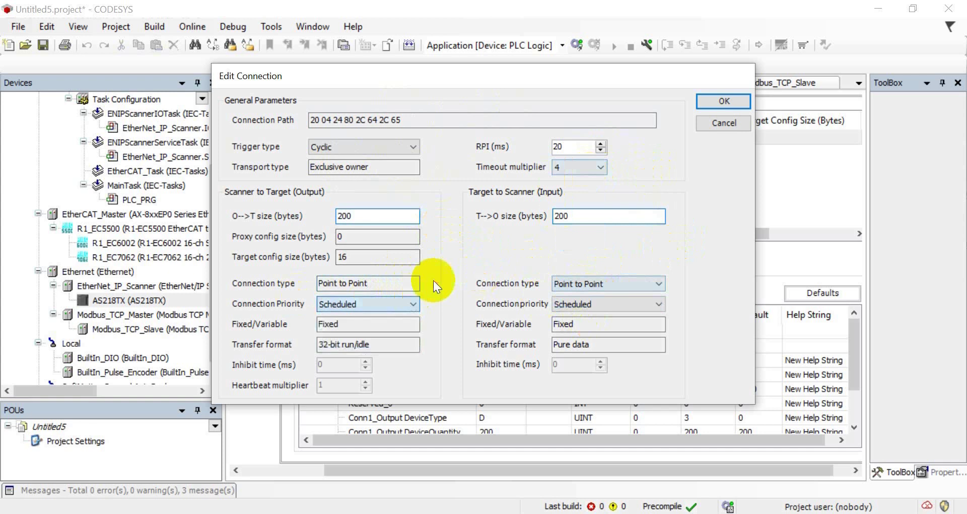
{"action": "left_click", "coordinate": [727, 100]}
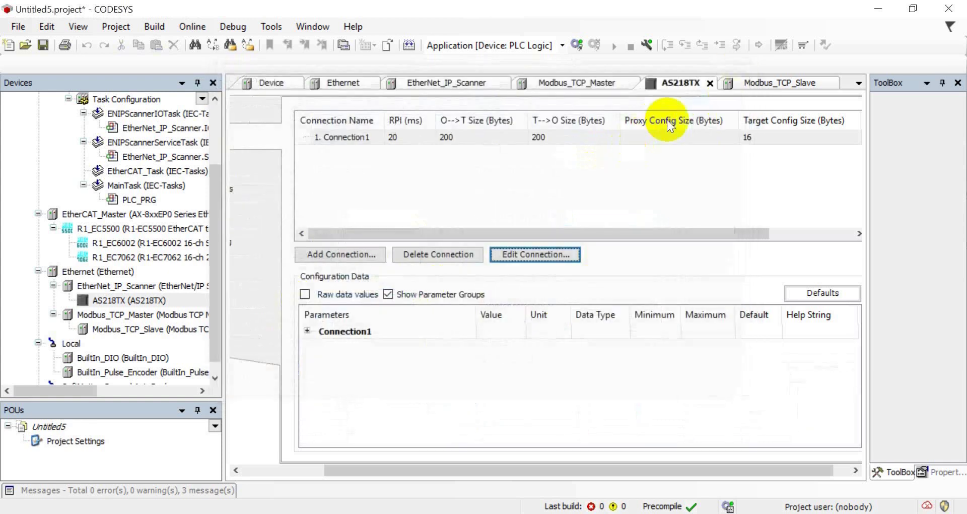
{"action": "left_click_drag", "start_coordinate": [347, 469], "coordinate": [253, 446]}
{"action": "left_click", "coordinate": [303, 242]}
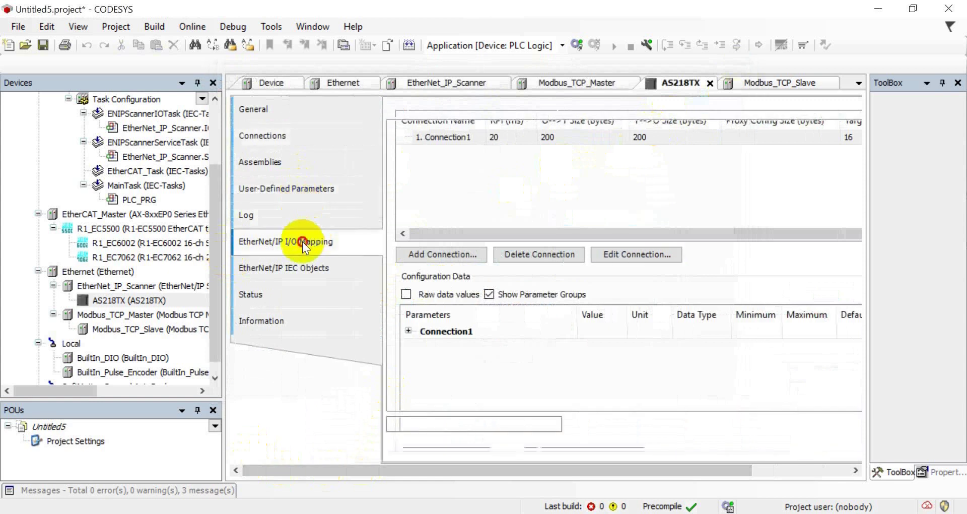
- Add a Read Holding Registers (Function Code 3) channel to the Modbus TCP Slave with offset 0x0000 and length 100
{"action": "double_click", "coordinate": [122, 330]}
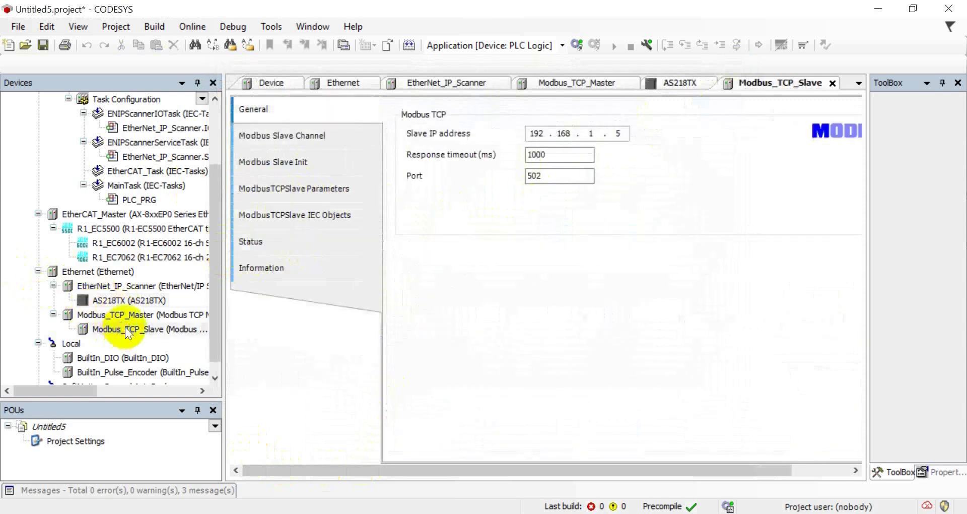
{"action": "left_click", "coordinate": [322, 144]}
{"action": "left_click", "coordinate": [738, 447]}
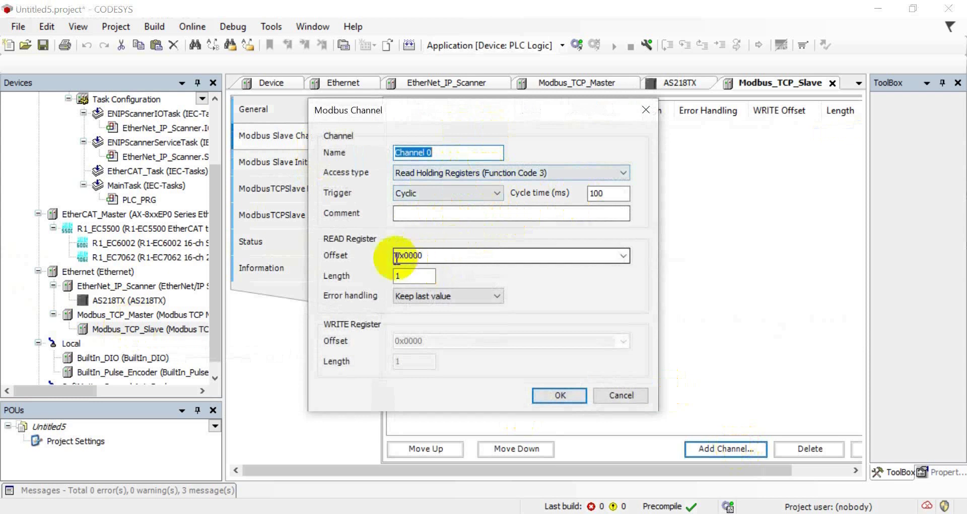
{"action": "left_click", "coordinate": [408, 274]}
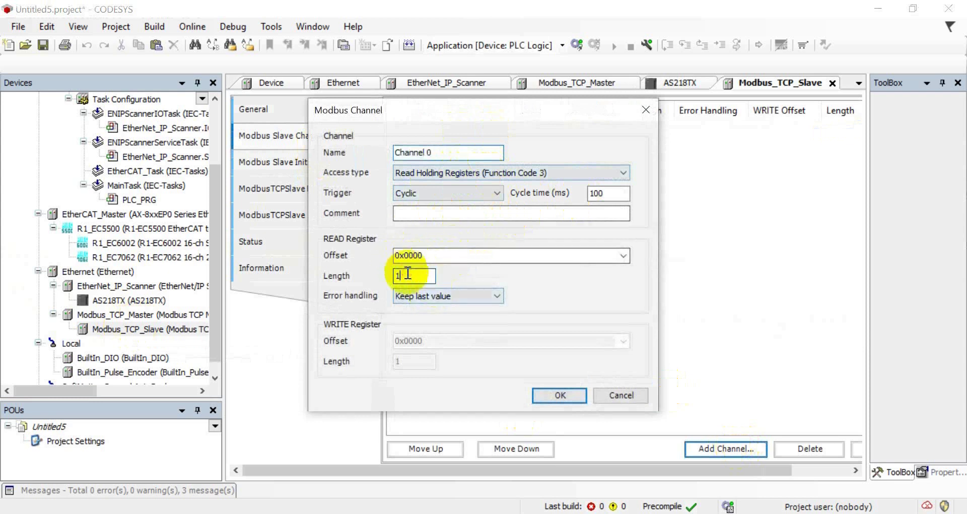
{"action": "type", "text": "00"}
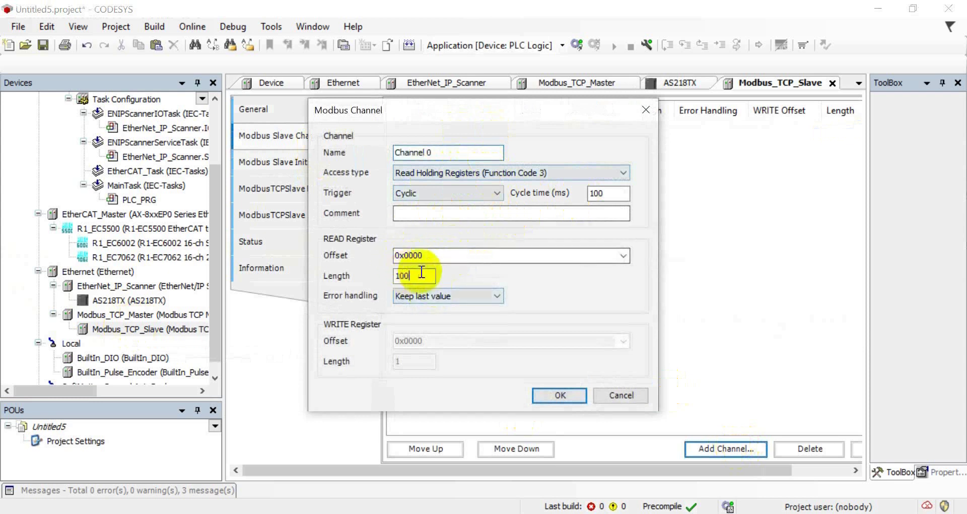
{"action": "left_click", "coordinate": [561, 398]}
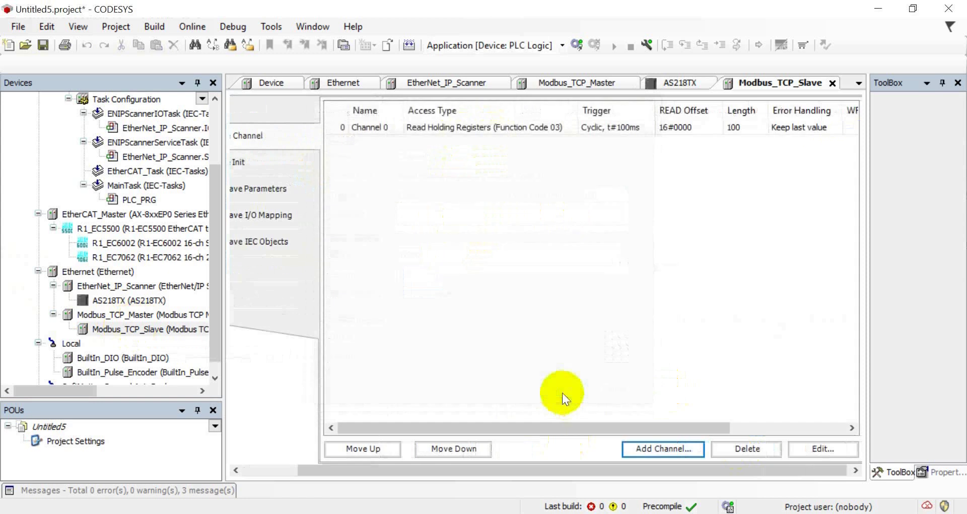
- Add a Write Multiple Registers (Function Code 16) channel to the Modbus TCP Slave with offset 0x064 and length 100
{"action": "left_click", "coordinate": [651, 447]}
{"action": "left_click", "coordinate": [546, 172]}
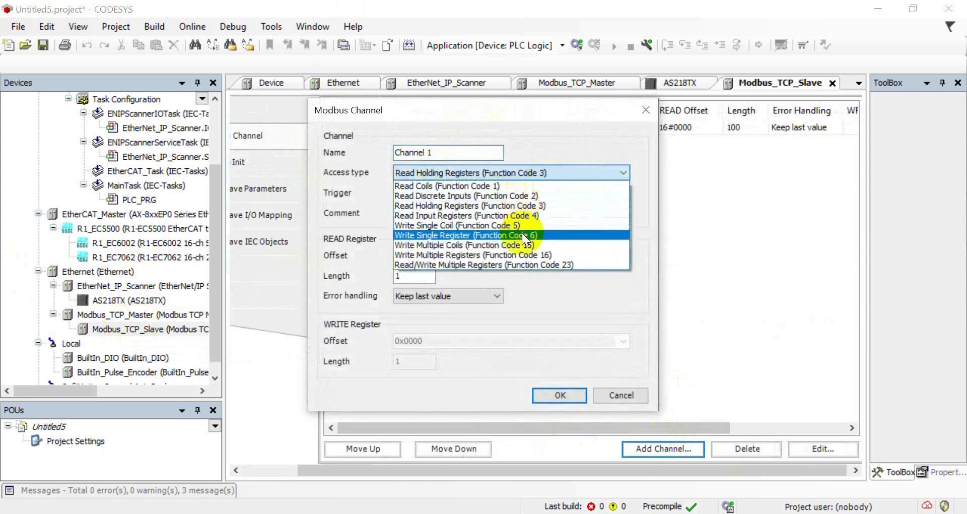
{"action": "left_click", "coordinate": [521, 254]}
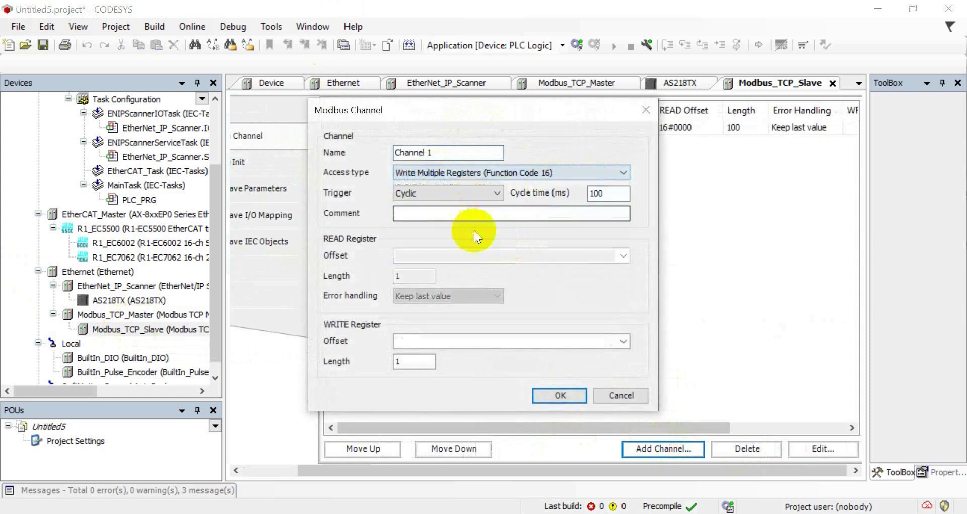
{"action": "left_click", "coordinate": [415, 215]}
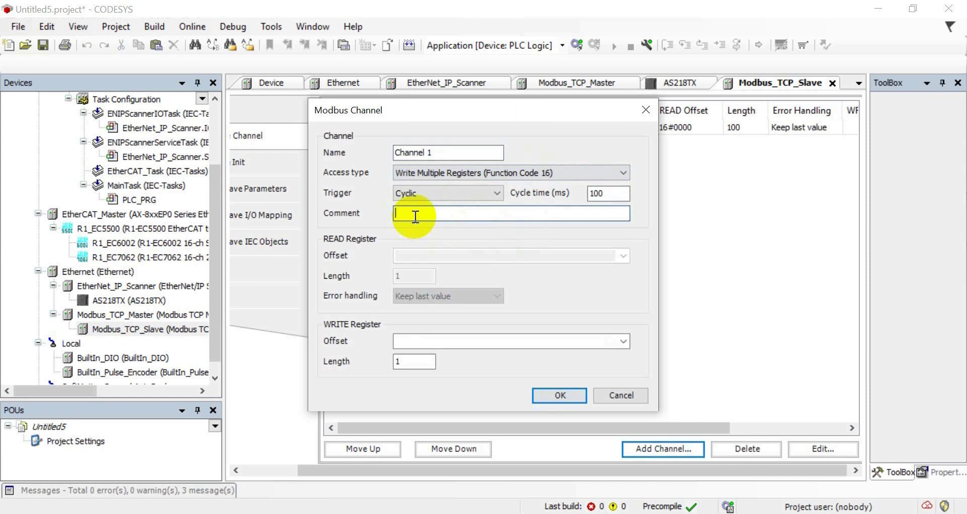
{"action": "left_click", "coordinate": [430, 337]}
{"action": "type", "text": "0x"}
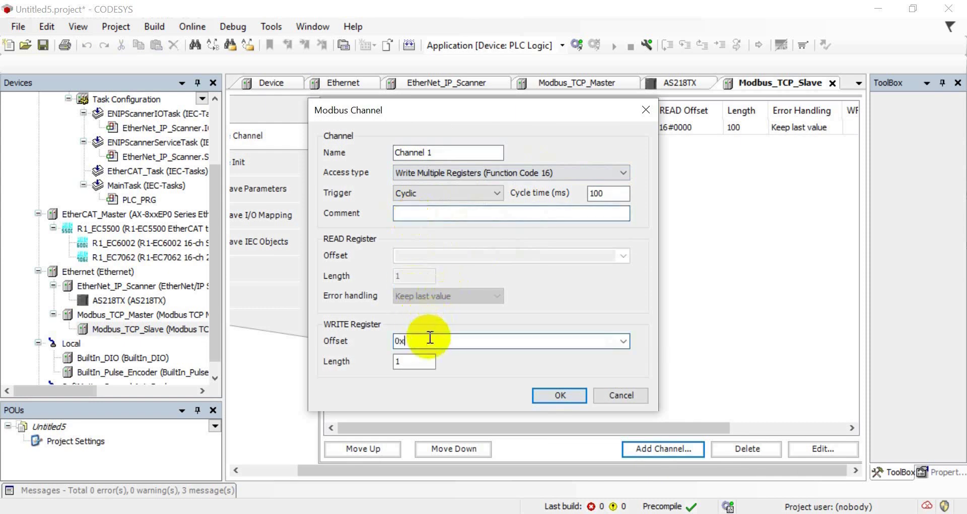
{"action": "type", "text": "064"}
{"action": "left_click", "coordinate": [424, 361]}
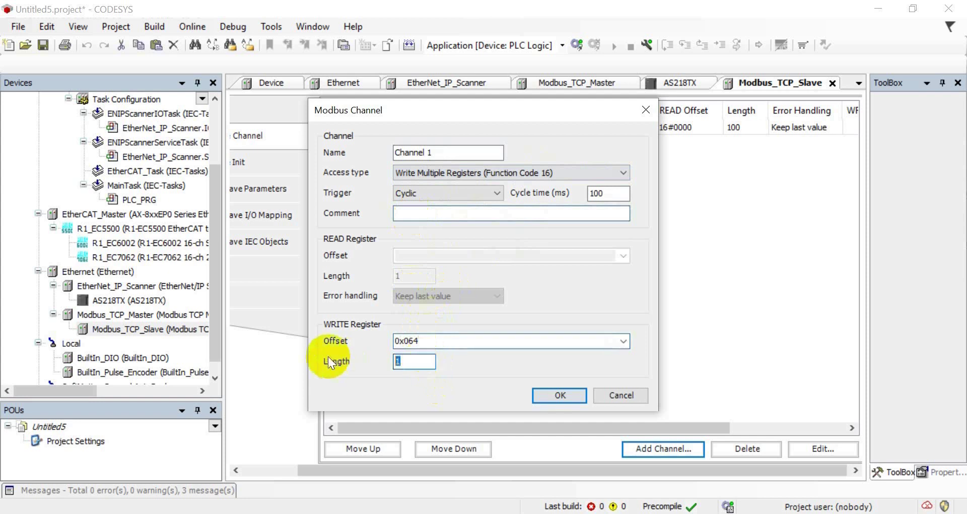
{"action": "type", "text": "00"}
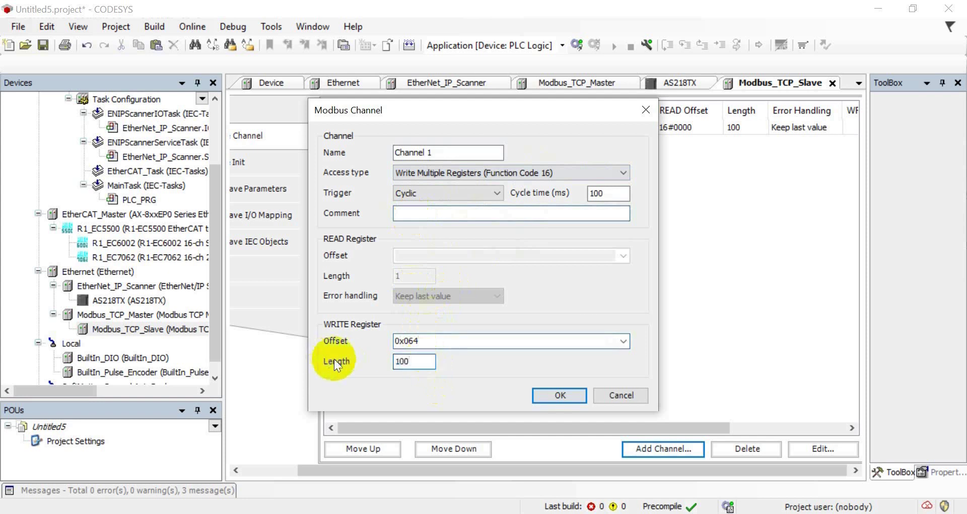
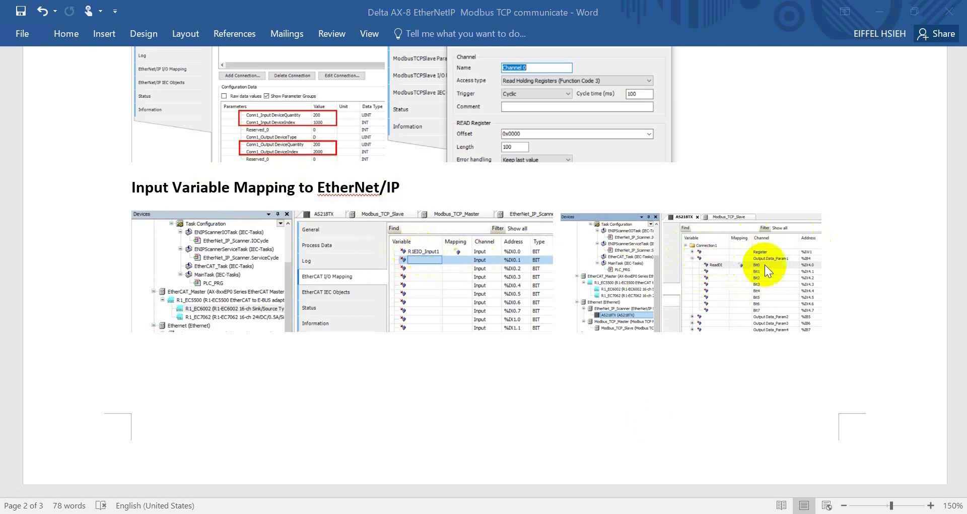
- Read the output variable mapping and AS PLC Modbus address sections of the Word guide and return to the slave's channel settings in CODESYS
{"action": "scroll", "coordinate": [766, 268], "scroll_direction": "down", "scroll_amount": 5}
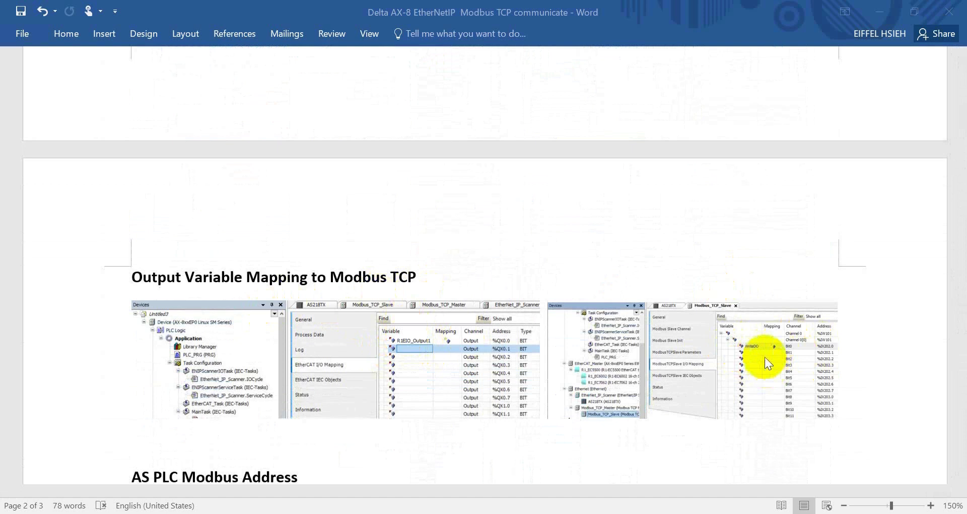
{"action": "scroll", "coordinate": [778, 346], "scroll_direction": "down", "scroll_amount": 5}
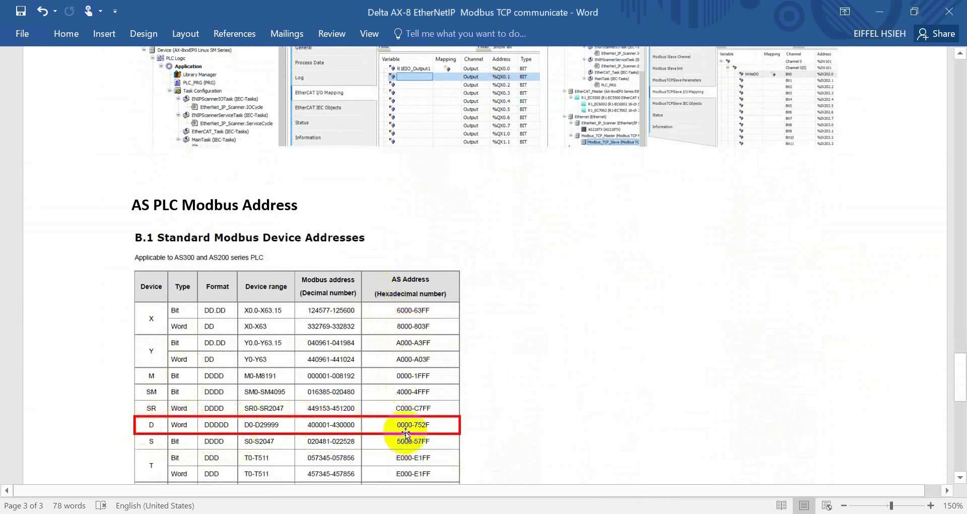
{"action": "left_click", "coordinate": [360, 464]}
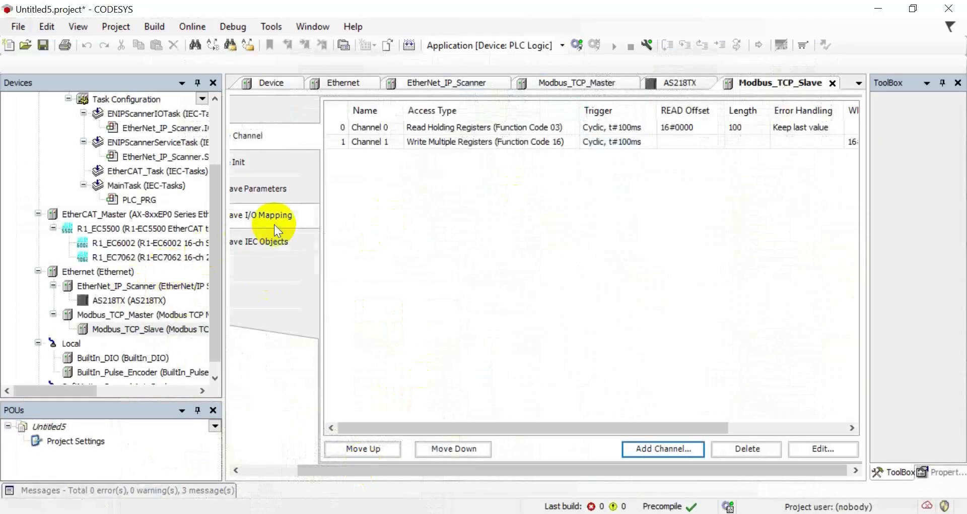
{"action": "left_click", "coordinate": [294, 468]}
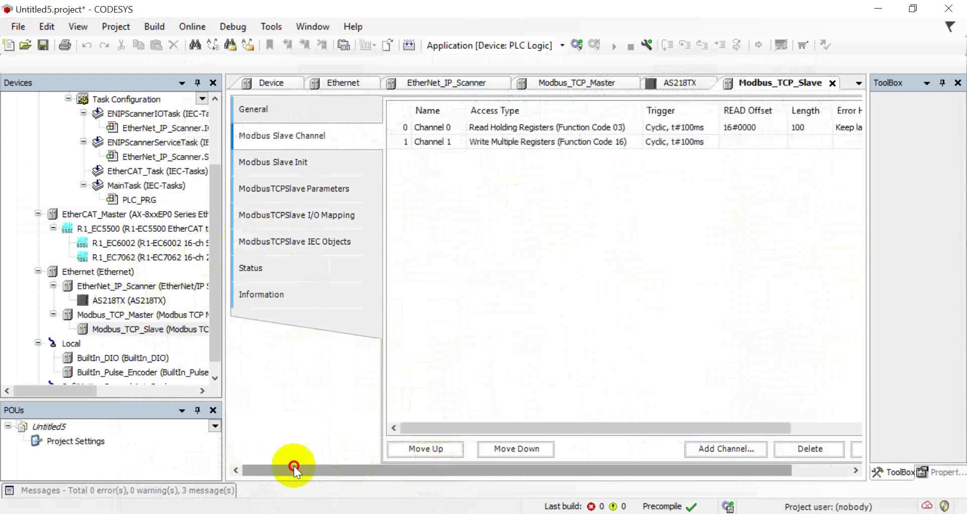
- View the Modbus TCP Slave's I/O mapping and expand the Channel 0 register array to examine its individual words
{"action": "left_click", "coordinate": [291, 220]}
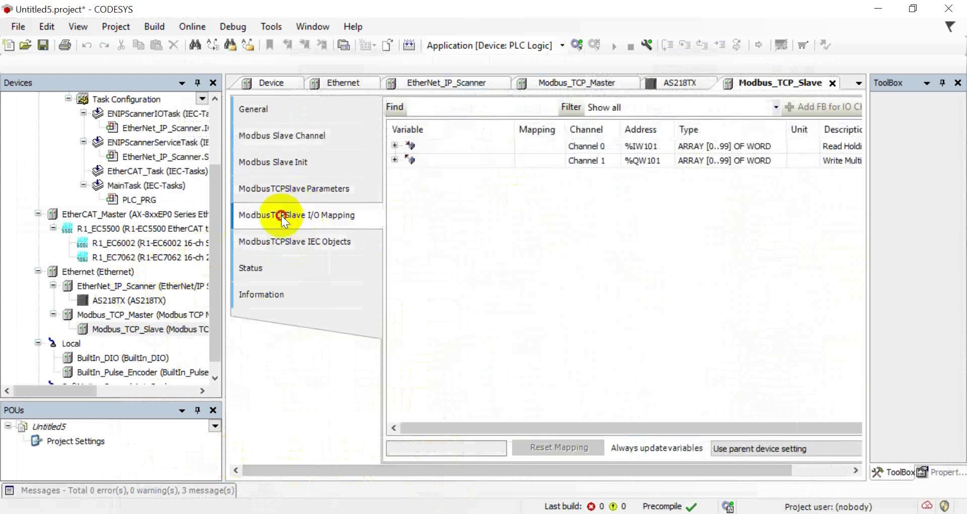
{"action": "left_click", "coordinate": [398, 146]}
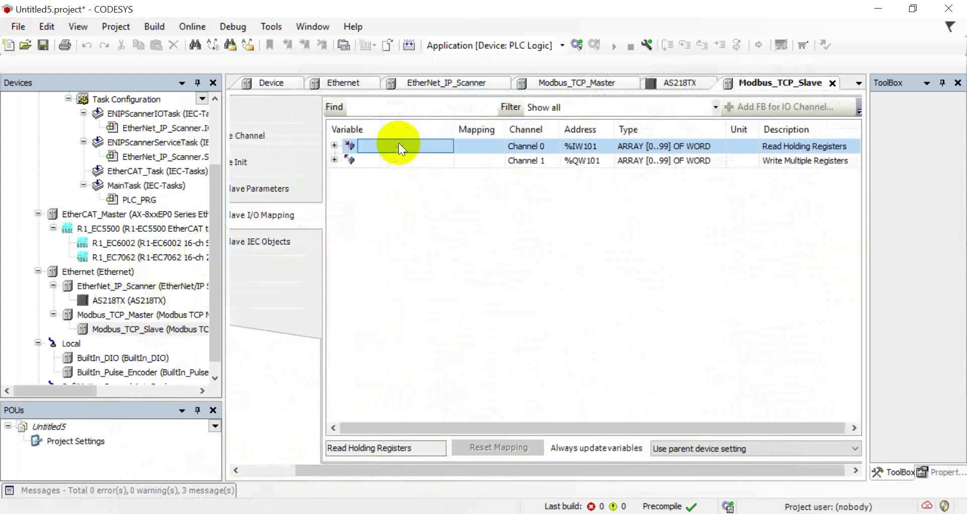
{"action": "left_click", "coordinate": [334, 145]}
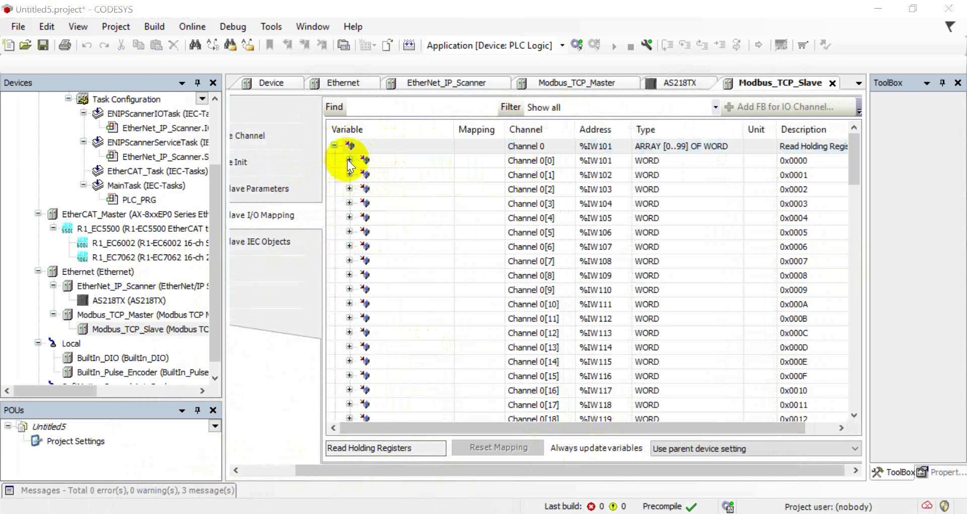
- Map a new variable R1EIO_Input1 to input %IX0.0 in the EtherCAT I/O mapping of R1_EC6002
{"action": "left_click", "coordinate": [135, 243]}
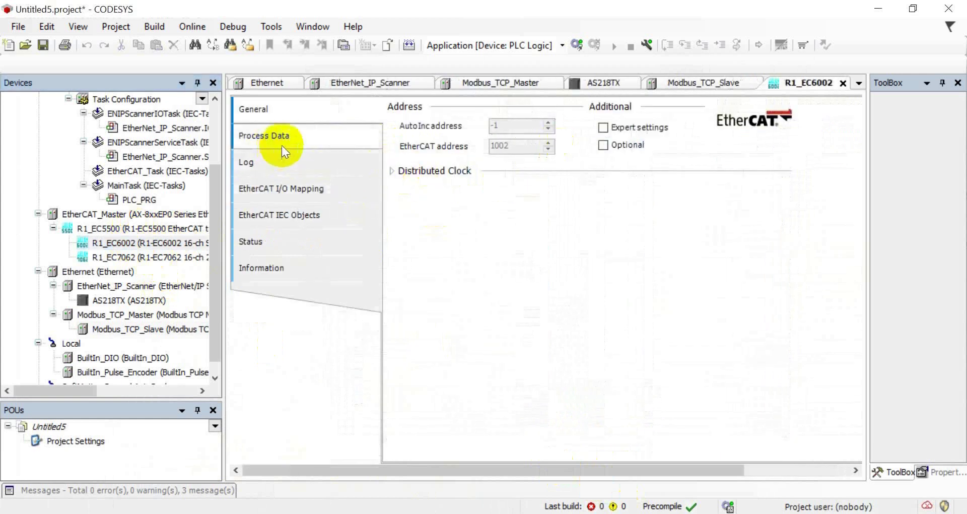
{"action": "left_click", "coordinate": [281, 187]}
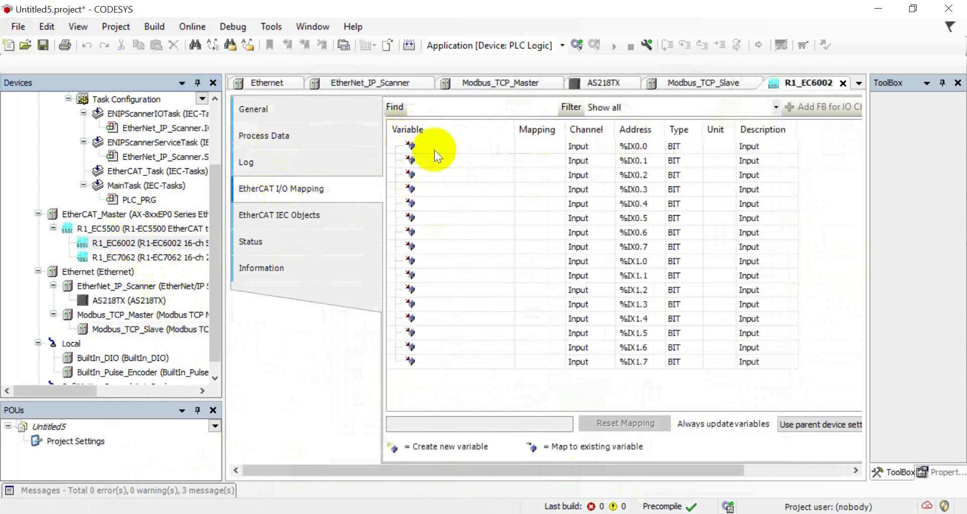
{"action": "left_click", "coordinate": [450, 149]}
{"action": "double_click", "coordinate": [341, 145]}
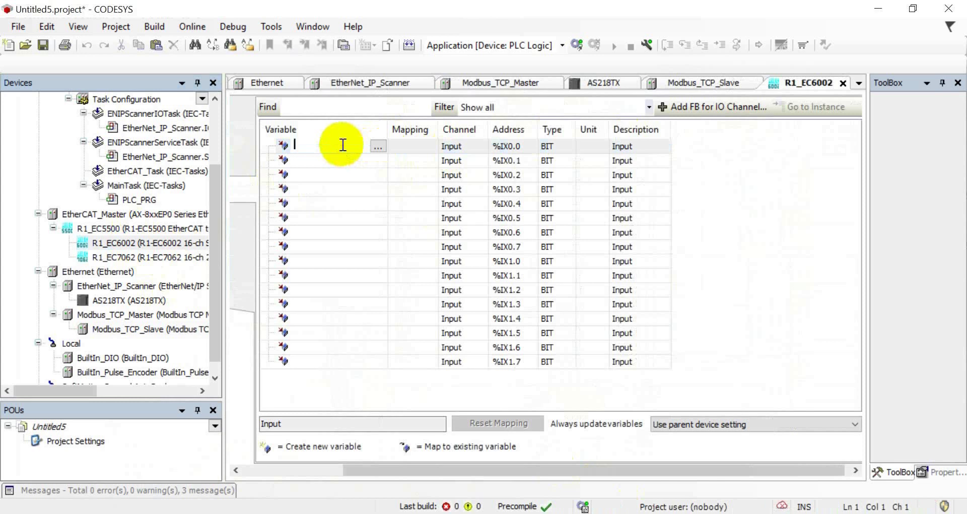
{"action": "type", "text": "R1"}
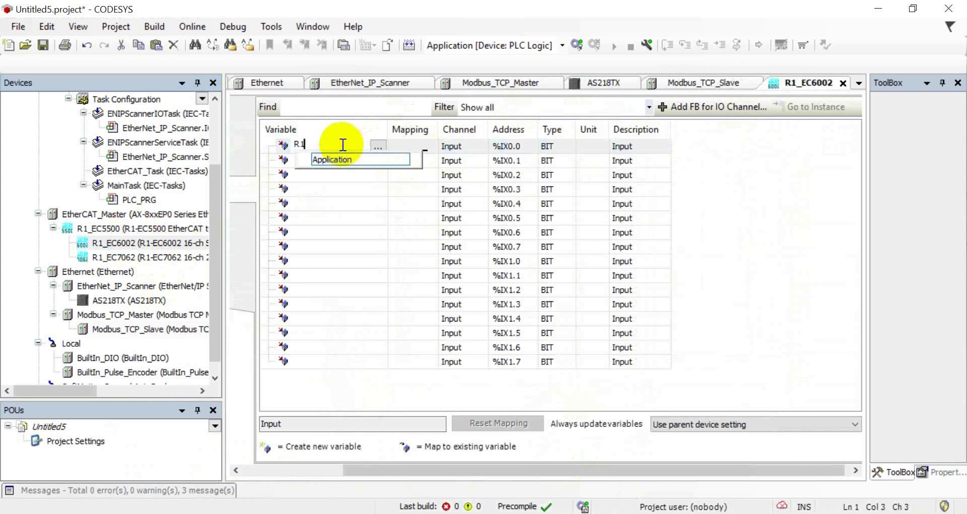
{"action": "type", "text": "EIO_Input1"}
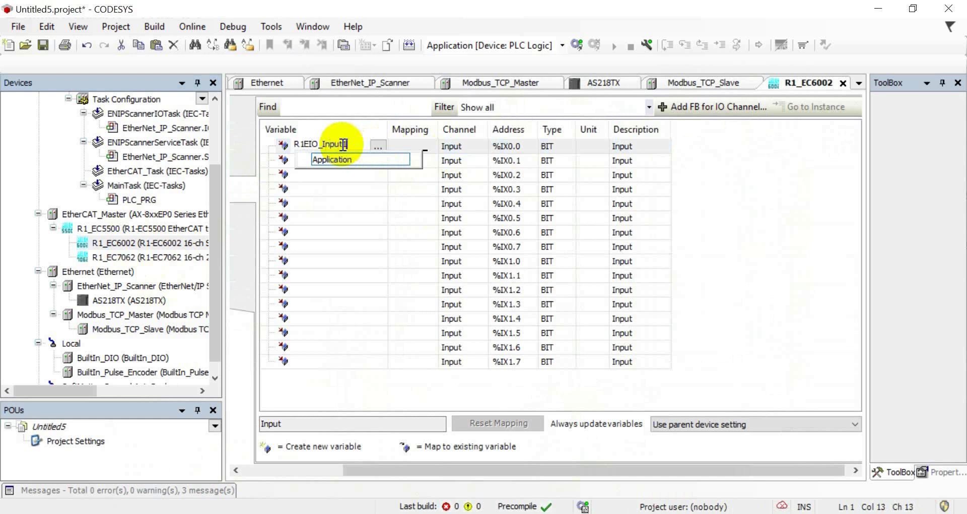
{"action": "key", "text": "Escape"}
{"action": "key", "text": "Return"}
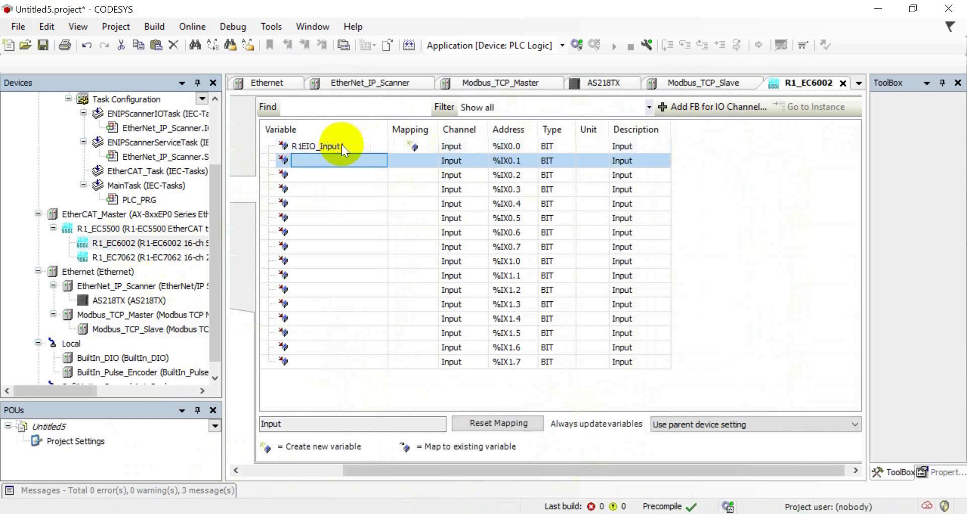
- Map a new variable R1EIO_Output1 to output %QX0.0 in the EtherCAT I/O mapping of R1_EC7062
{"action": "double_click", "coordinate": [144, 259]}
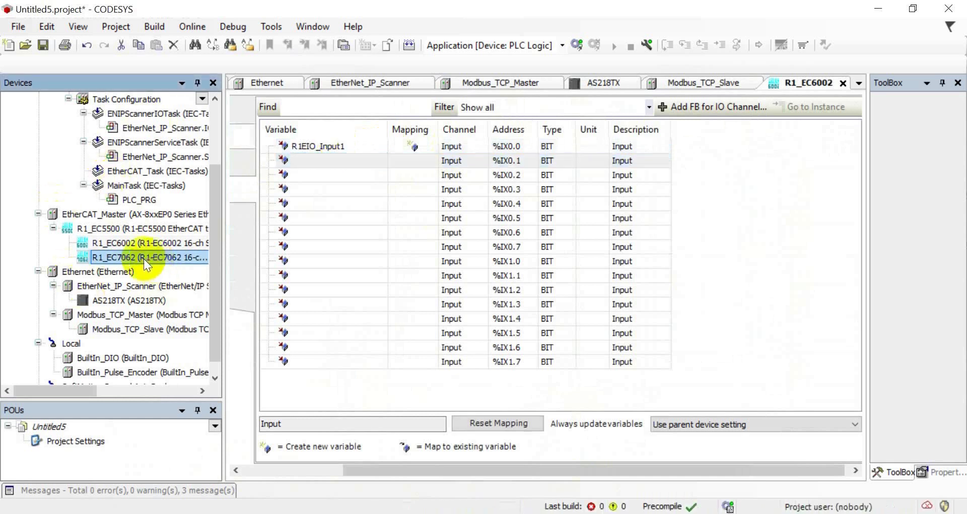
{"action": "left_click", "coordinate": [325, 188]}
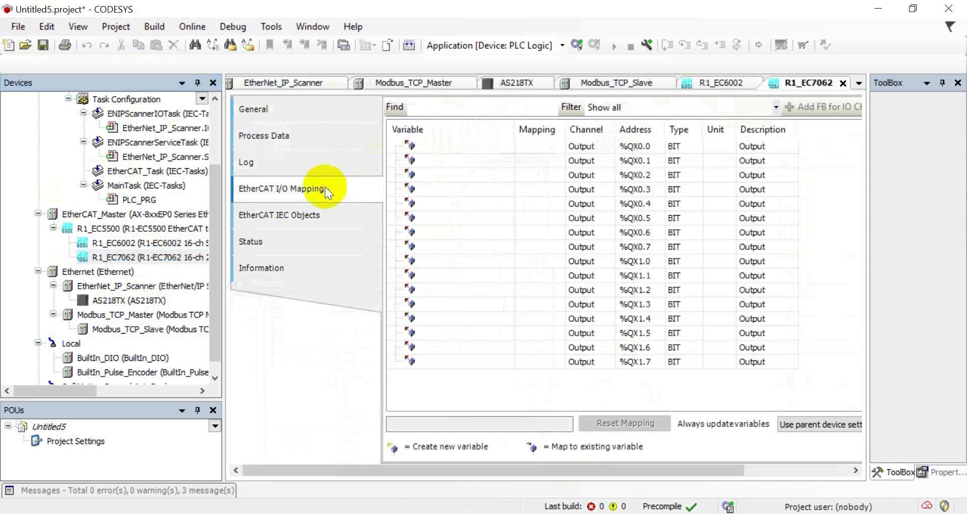
{"action": "left_click", "coordinate": [455, 149]}
{"action": "left_click", "coordinate": [331, 146]}
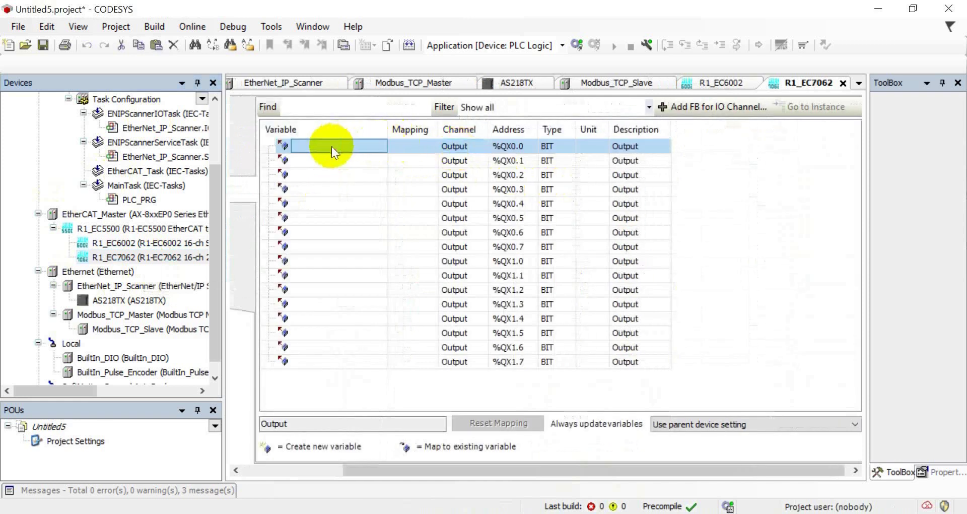
{"action": "left_click", "coordinate": [331, 146]}
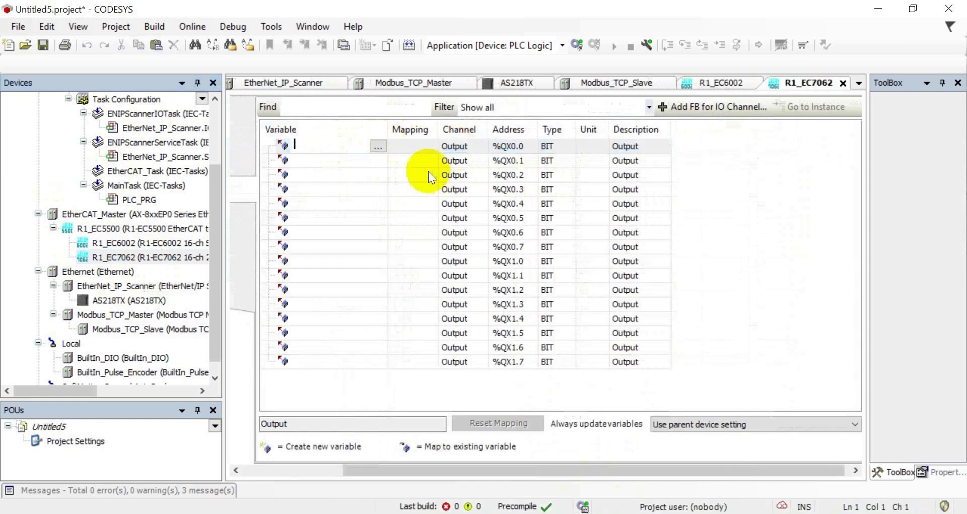
{"action": "type", "text": "R1"}
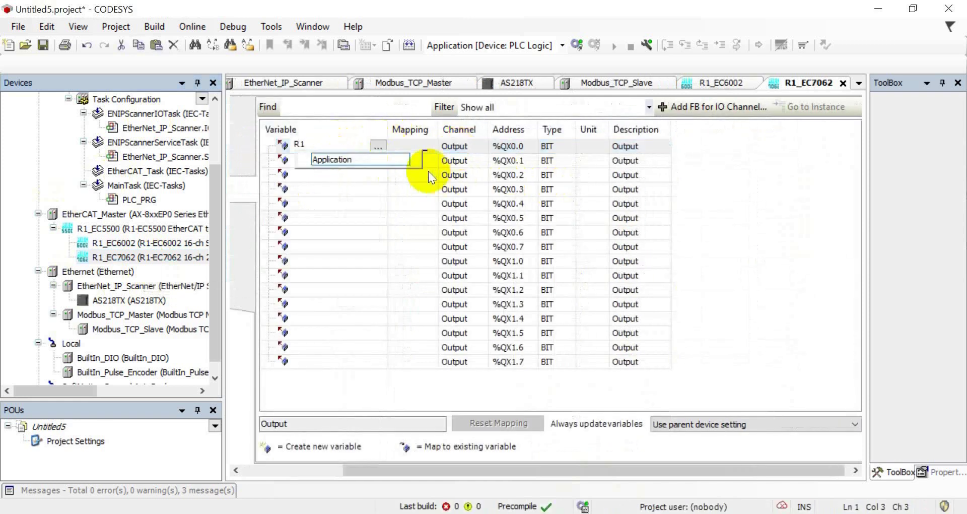
{"action": "type", "text": "EIO_zOutp"}
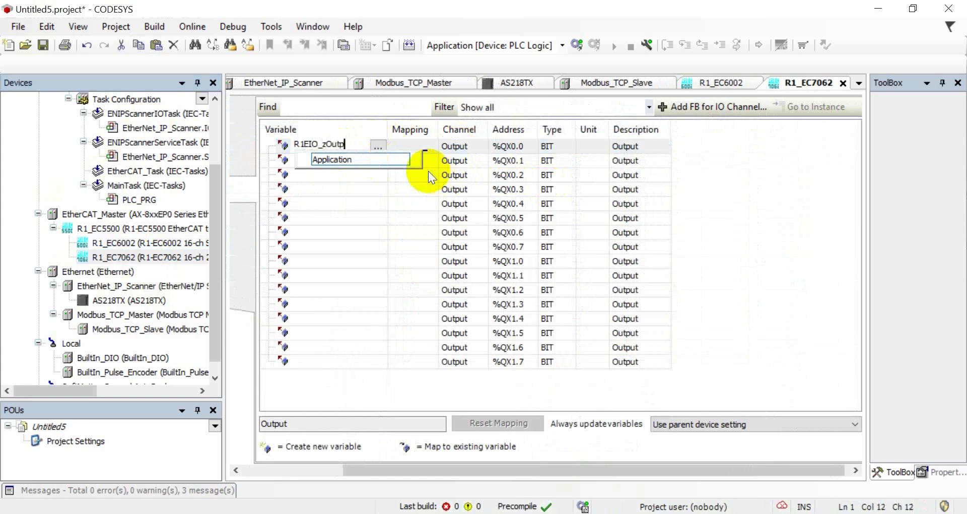
{"action": "type", "text": "ut1"}
{"action": "key", "text": "Left"}
{"action": "key", "text": "Left"}
{"action": "key", "text": "Left"}
{"action": "key", "text": "Left"}
{"action": "key", "text": "Left"}
{"action": "key", "text": "Left"}
{"action": "key", "text": "Left"}
{"action": "key", "text": "BackSpace"}
{"action": "key", "text": "Return"}
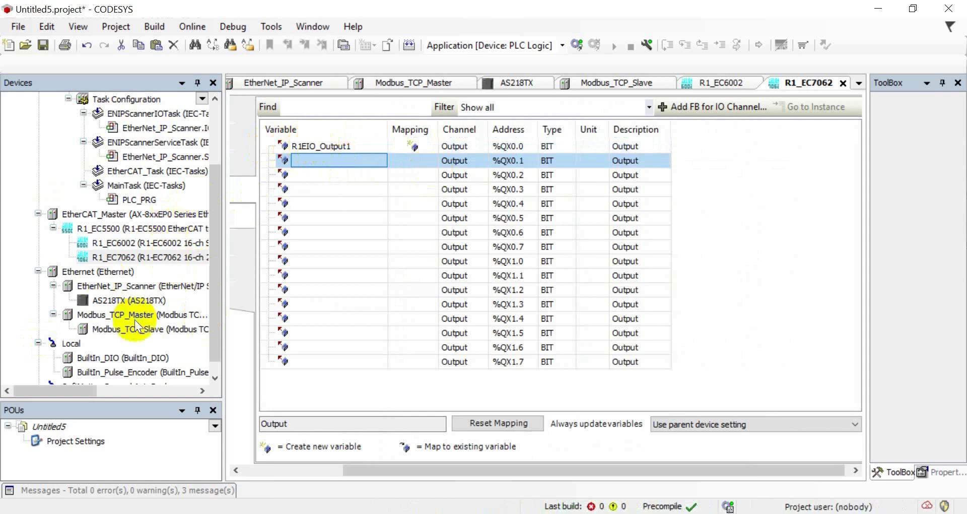
- Map a new variable WriteDO to Bit0 of Channel 0[0] in the Modbus TCP Slave's I/O mapping
{"action": "double_click", "coordinate": [133, 300]}
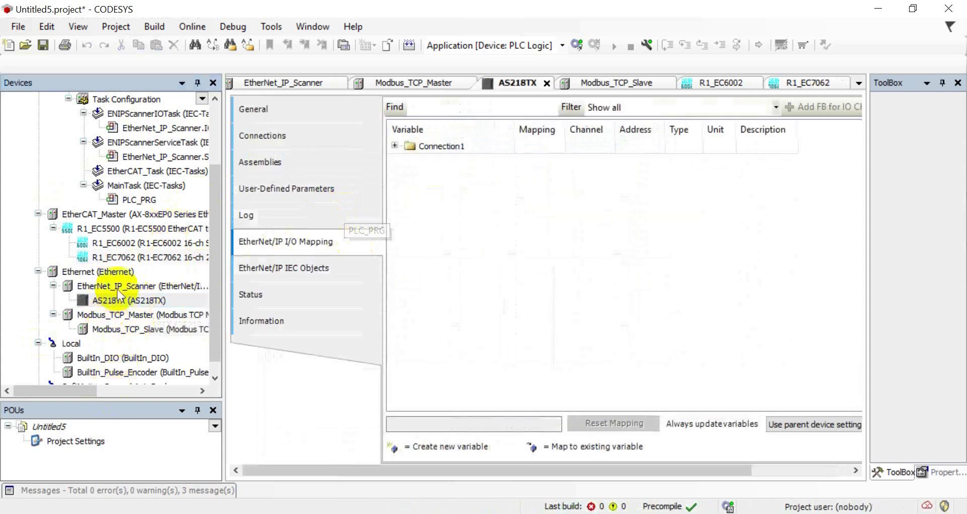
{"action": "left_click", "coordinate": [114, 334]}
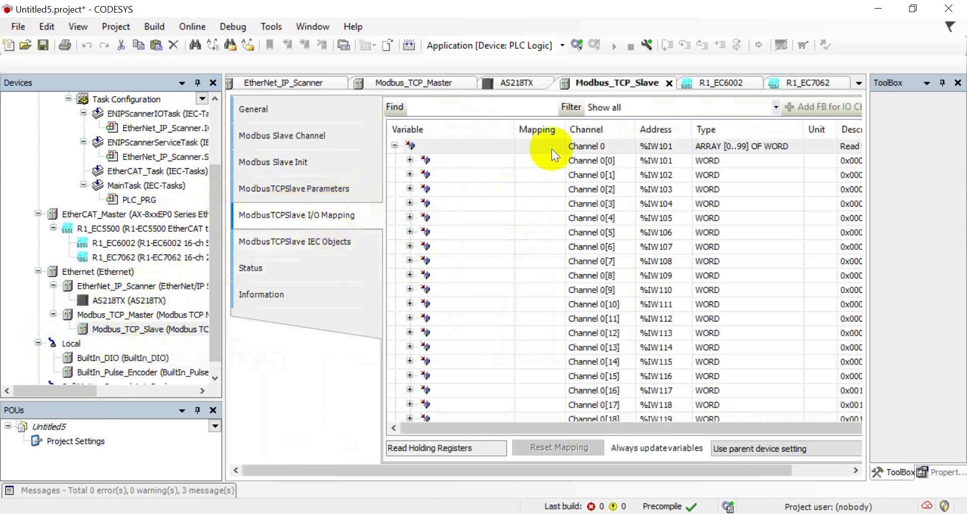
{"action": "double_click", "coordinate": [410, 160]}
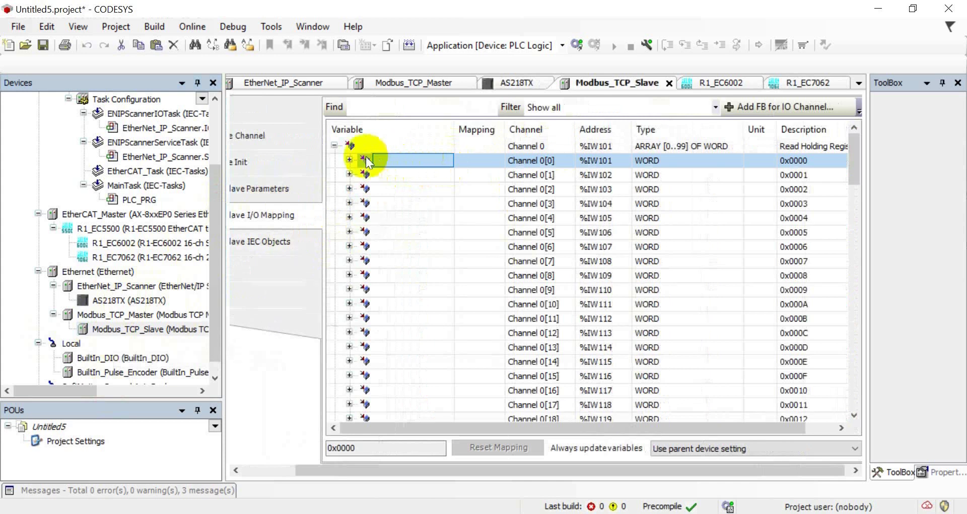
{"action": "left_click", "coordinate": [349, 160]}
{"action": "double_click", "coordinate": [412, 173]}
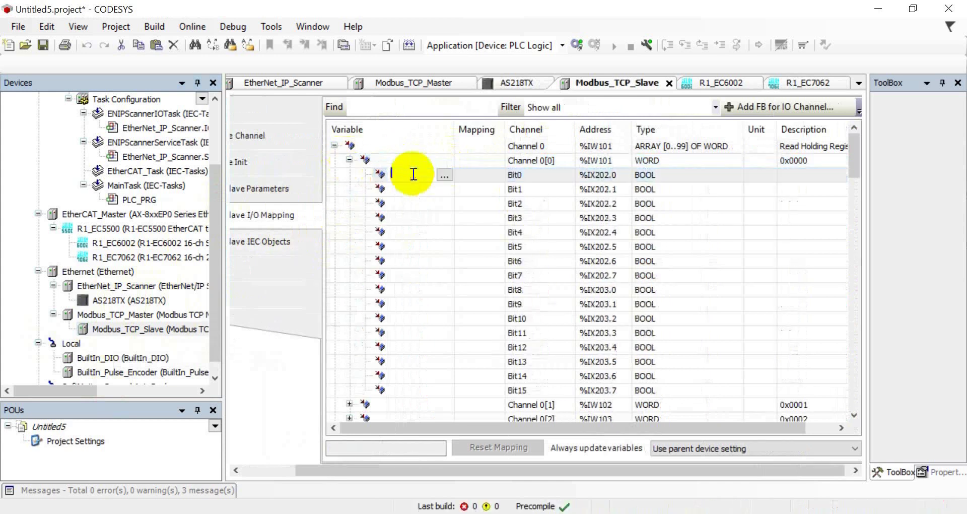
{"action": "type", "text": "W"}
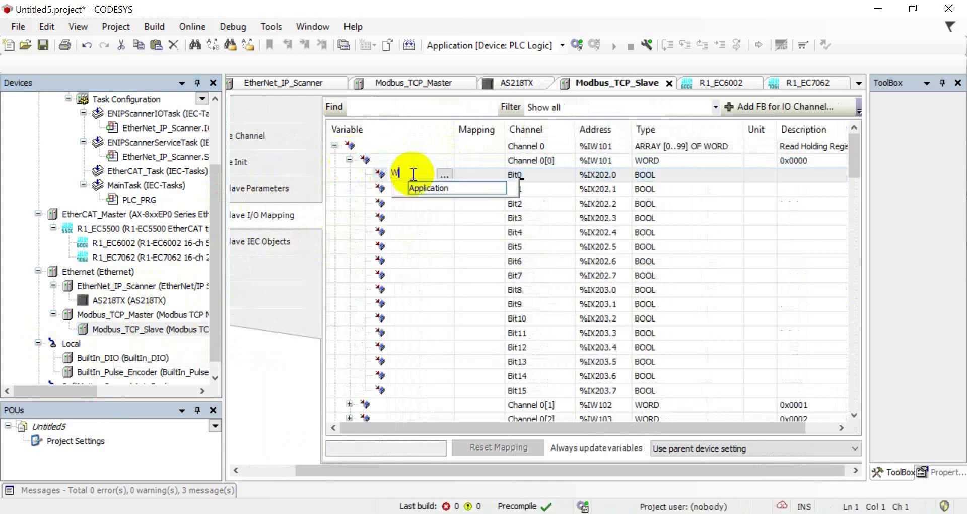
{"action": "type", "text": "r"}
{"action": "type", "text": "ite"}
{"action": "type", "text": "0"}
{"action": "type", "text": "O"}
{"action": "key", "text": "Return"}
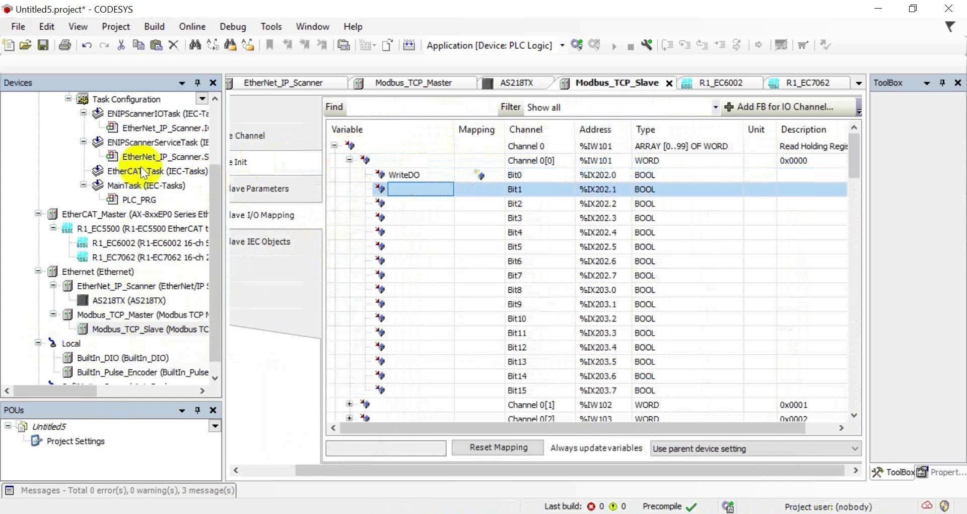
- Write the statement "R1EIO_Output1 := WriteDO;" in the PLC_PRG program body and check the R1EIO_Output1 variable's declaration
{"action": "left_click", "coordinate": [215, 148]}
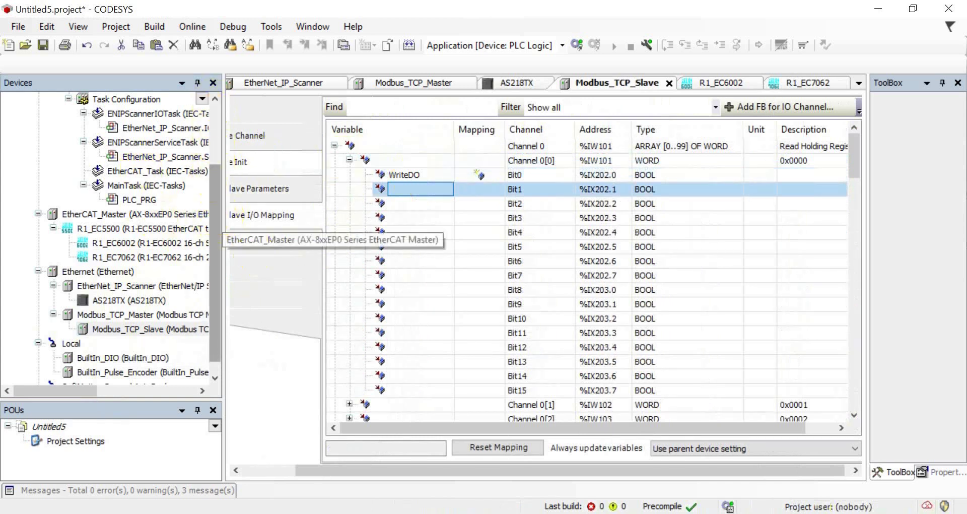
{"action": "scroll", "coordinate": [134, 282], "scroll_direction": "up", "scroll_amount": 2}
{"action": "double_click", "coordinate": [136, 286]}
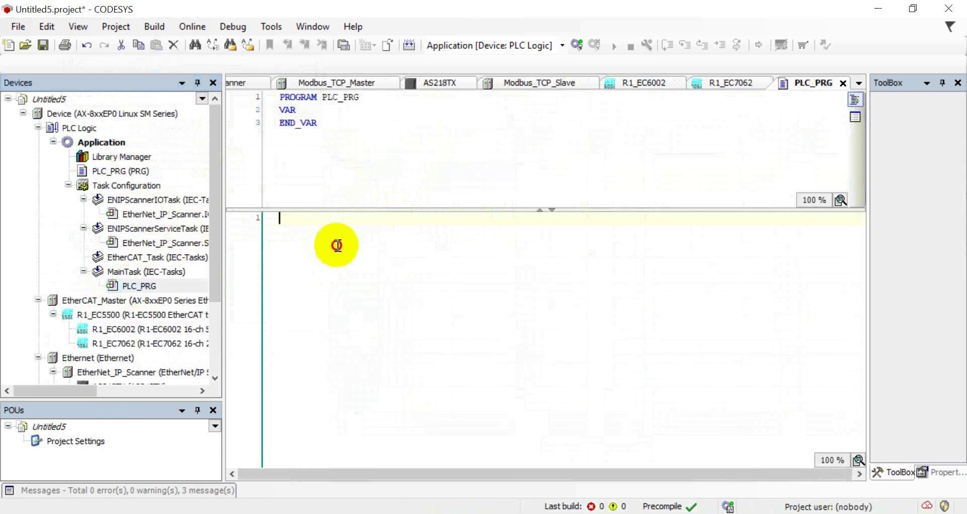
{"action": "left_click", "coordinate": [337, 245]}
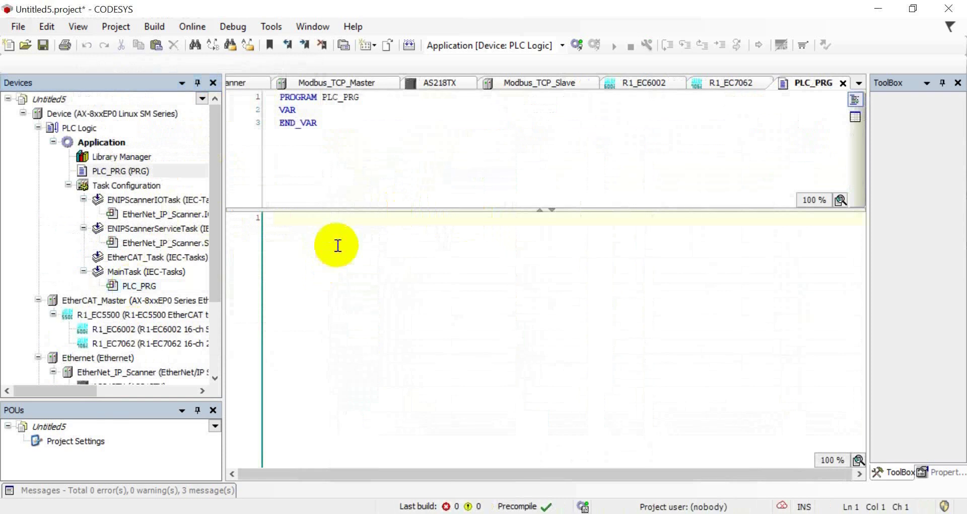
{"action": "type", "text": "R1EIO"}
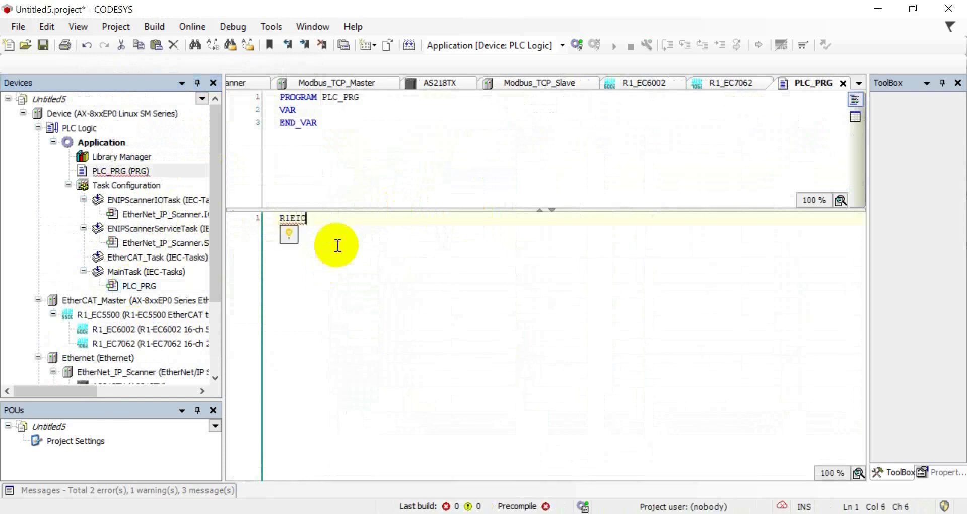
{"action": "type", "text": "_Output1"}
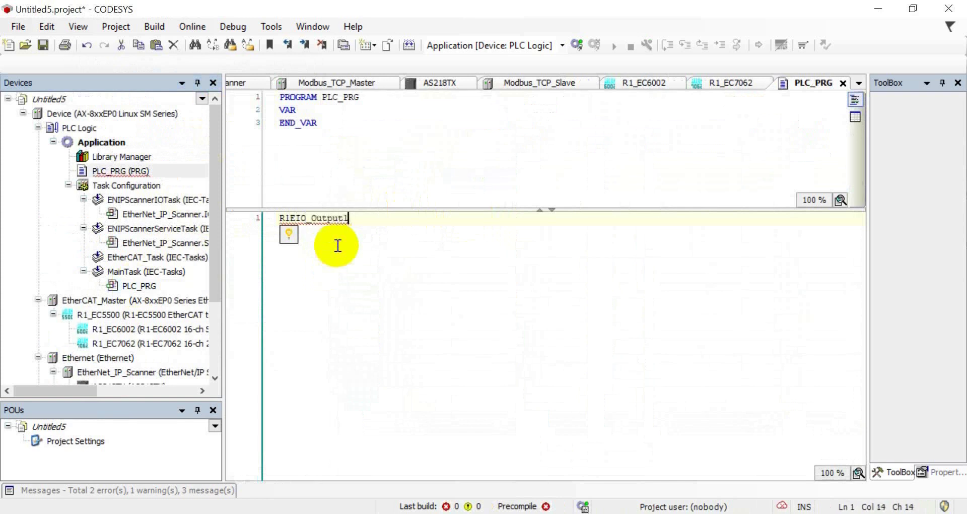
{"action": "type", "text": " := "}
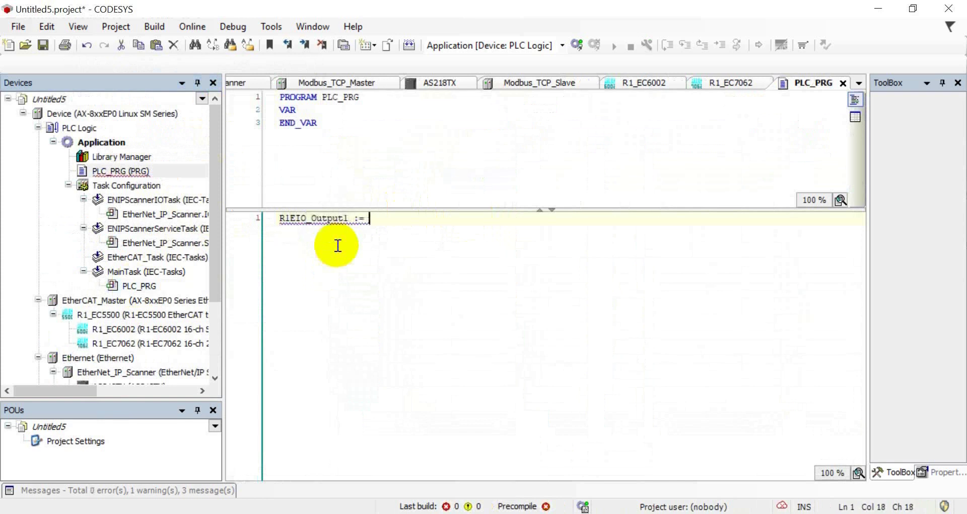
{"action": "type", "text": "Write"}
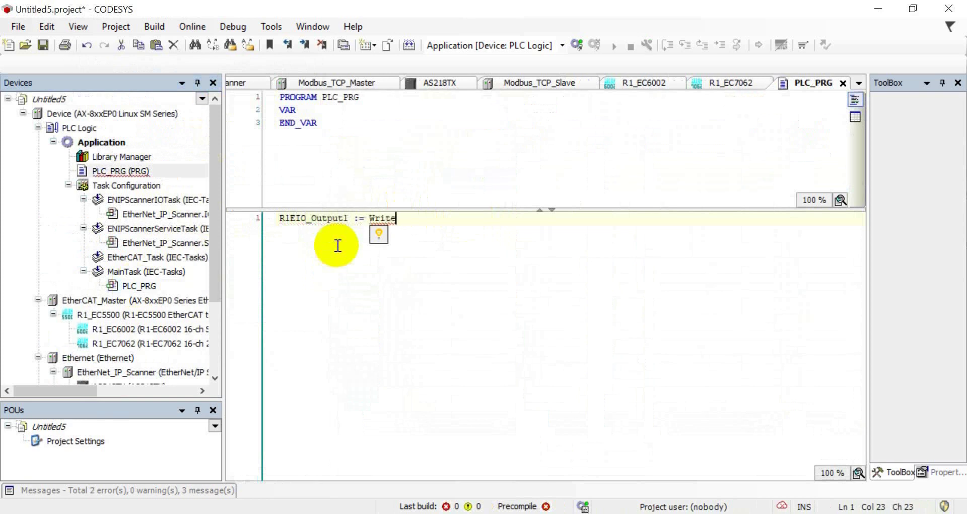
{"action": "type", "text": "DO;"}
{"action": "key", "text": "Return"}
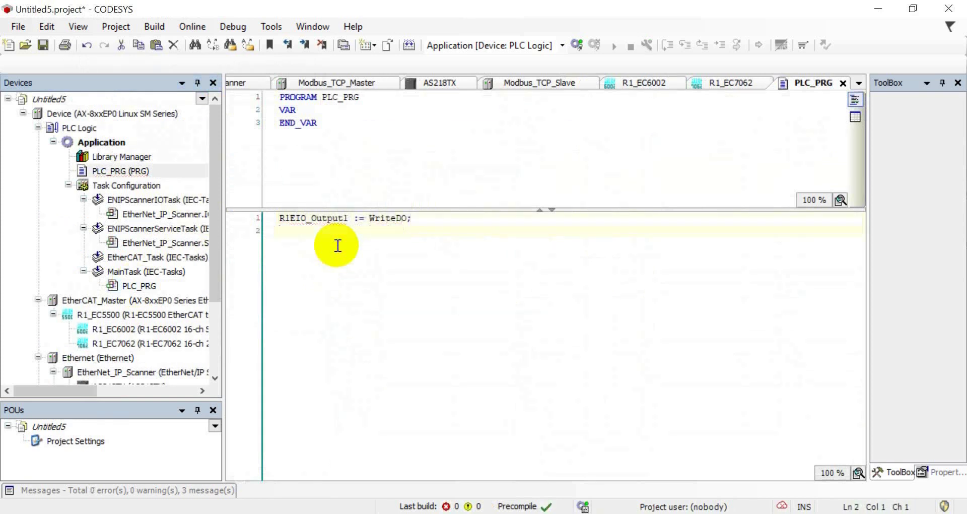
{"action": "left_click", "coordinate": [392, 216]}
{"action": "left_click", "coordinate": [325, 216]}
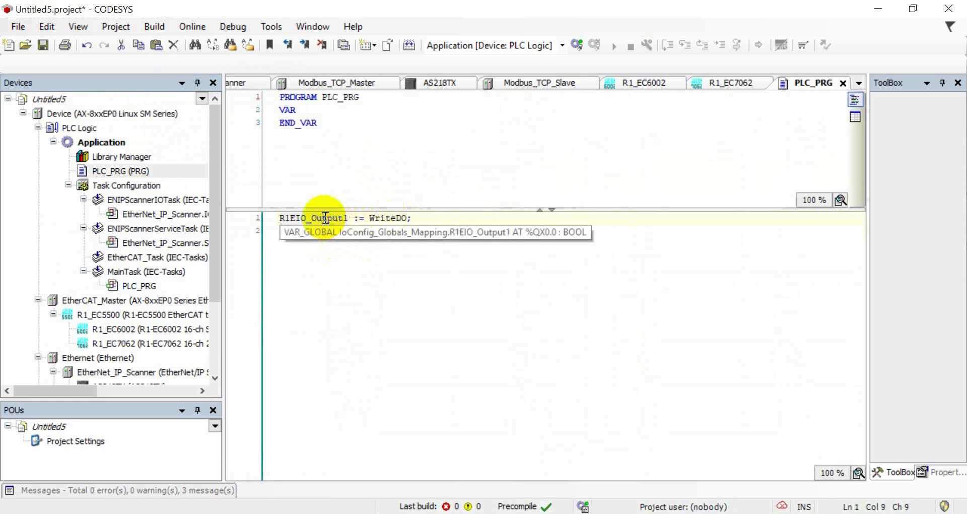
- Build the application and log in to the AX-8 controller, accepting the login prompt
{"action": "left_click", "coordinate": [410, 45]}
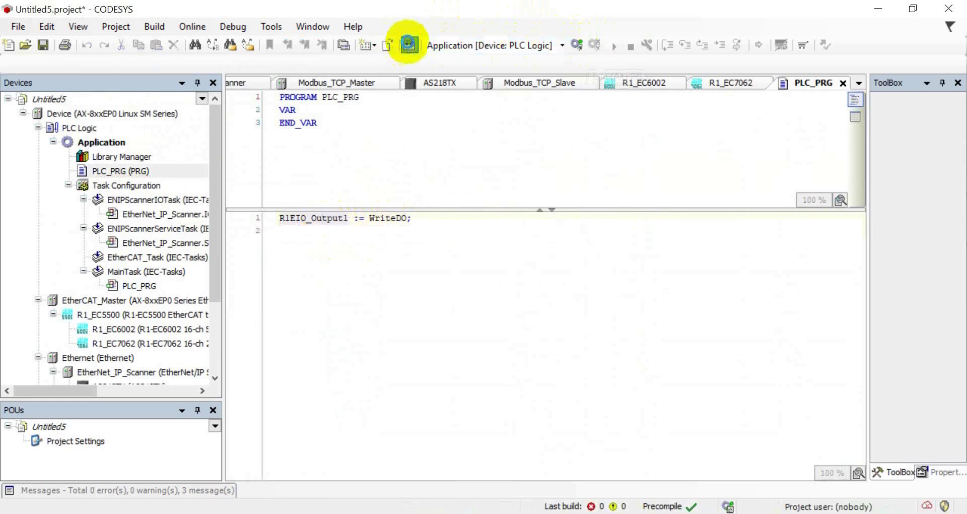
{"action": "left_click", "coordinate": [408, 45]}
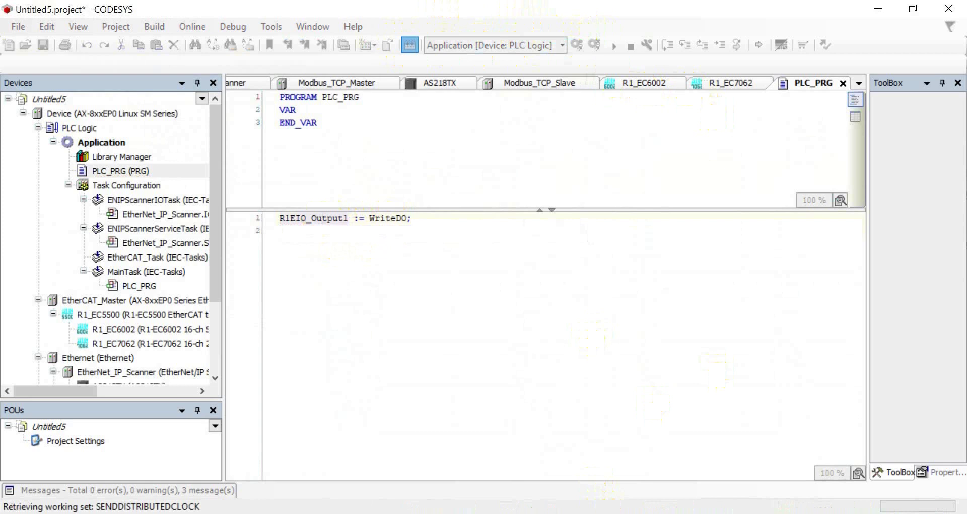
{"action": "left_click", "coordinate": [576, 45]}
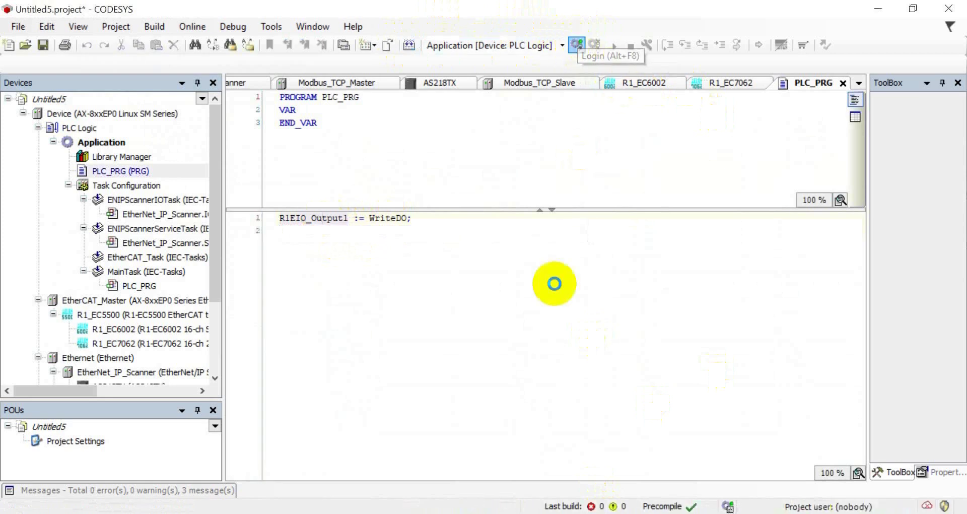
{"action": "left_click", "coordinate": [459, 296]}
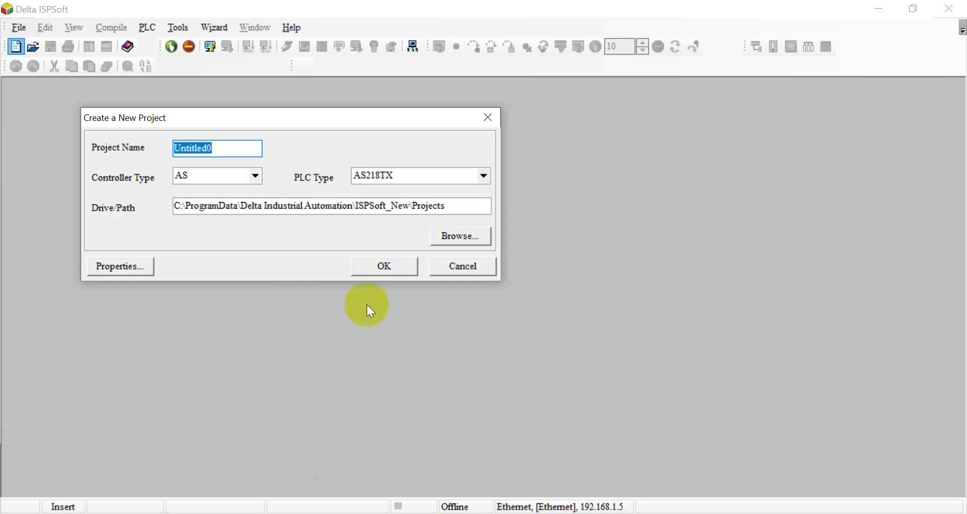
- Create the project Untitled0 for controller type AS, PLC type AS218TX, and confirm its communication settings
{"action": "left_click", "coordinate": [385, 267]}
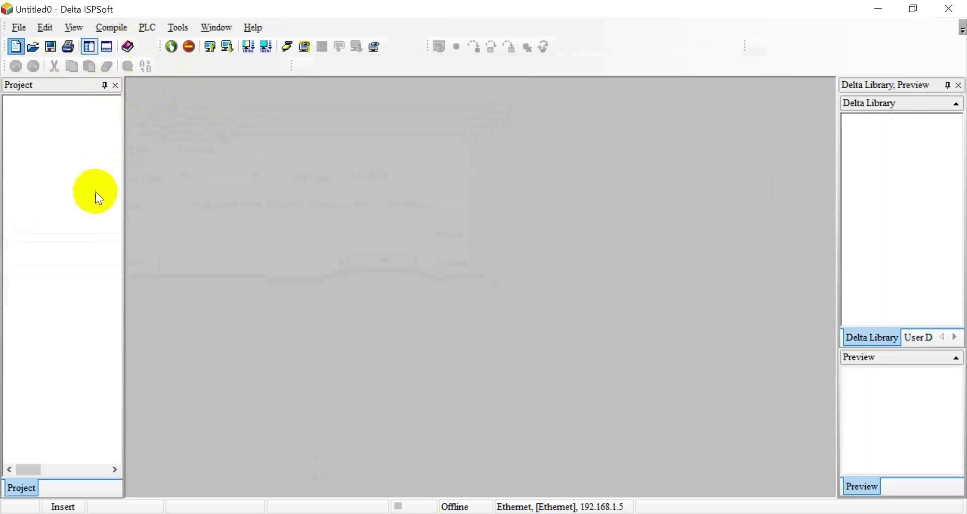
{"action": "left_click", "coordinate": [178, 27]}
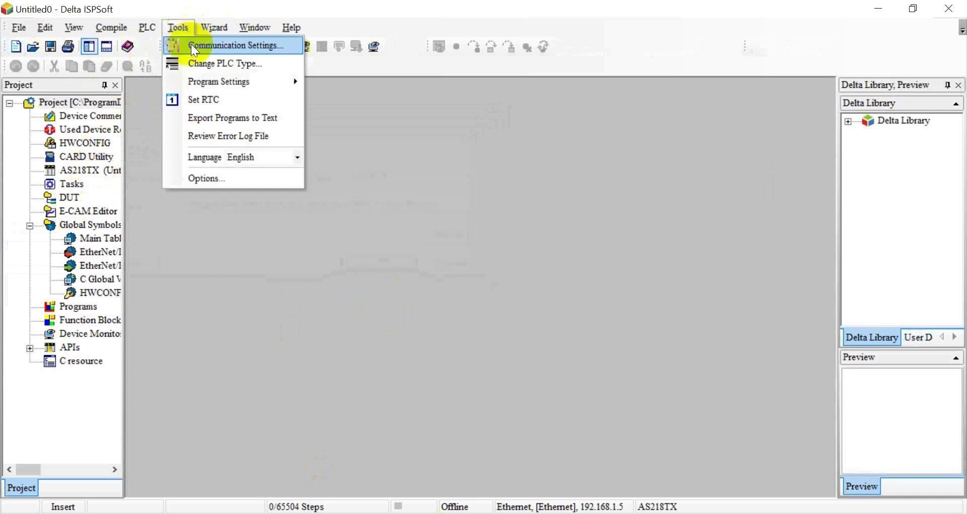
{"action": "left_click", "coordinate": [194, 44]}
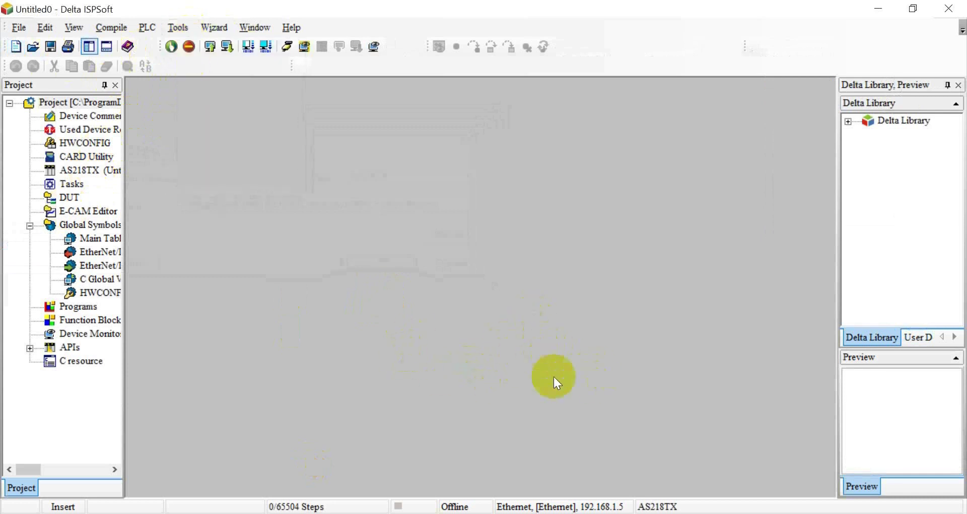
{"action": "left_click", "coordinate": [499, 336]}
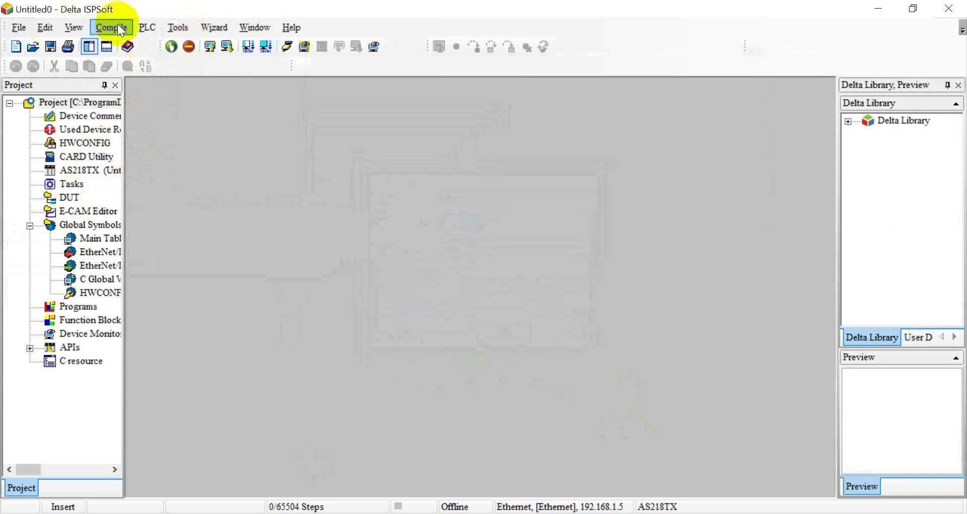
- Check the connected PLC's CPU system information, including its type and version
{"action": "left_click", "coordinate": [147, 27]}
{"action": "left_click", "coordinate": [189, 278]}
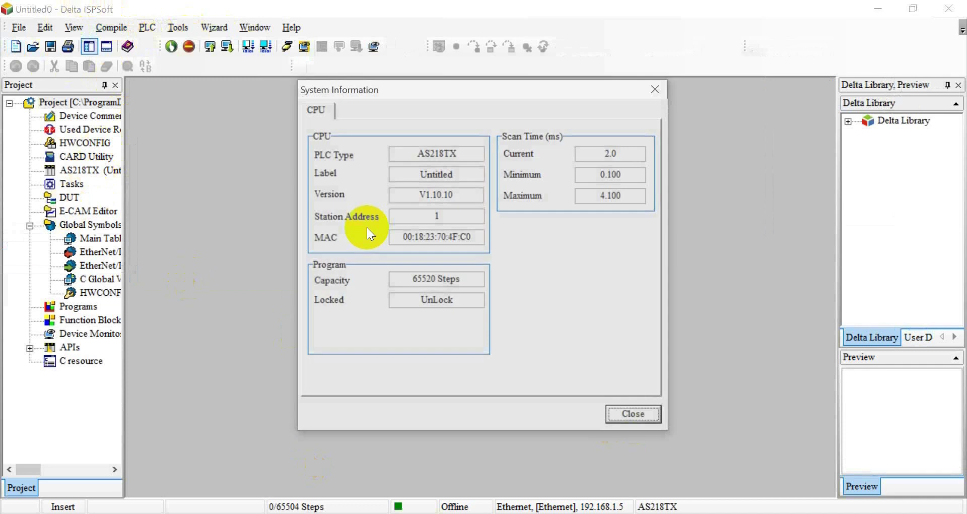
{"action": "left_click", "coordinate": [633, 414]}
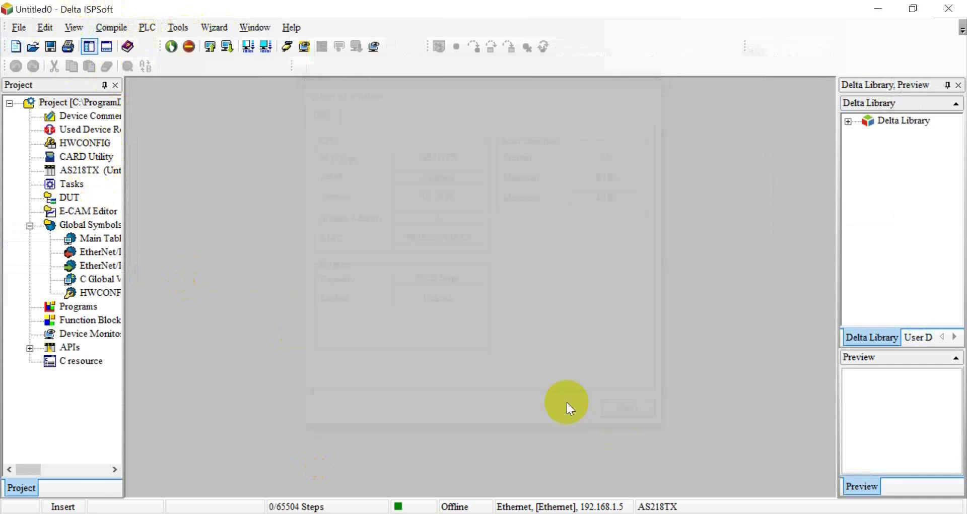
- Add a Ladder Diagram program named Prog0, assigned to Cyclic Task (0) and without protection
{"action": "left_click", "coordinate": [79, 304]}
{"action": "right_click", "coordinate": [77, 304]}
{"action": "left_click", "coordinate": [150, 72]}
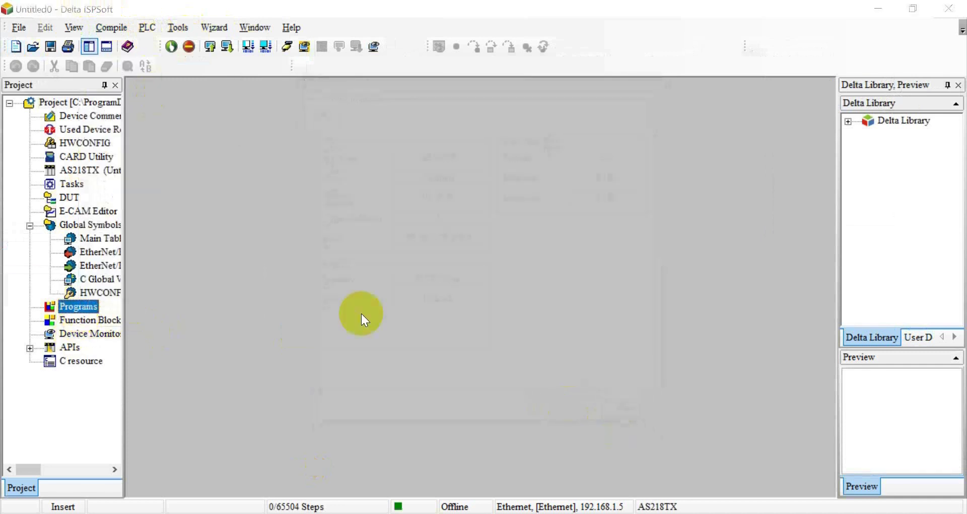
{"action": "left_click", "coordinate": [576, 403]}
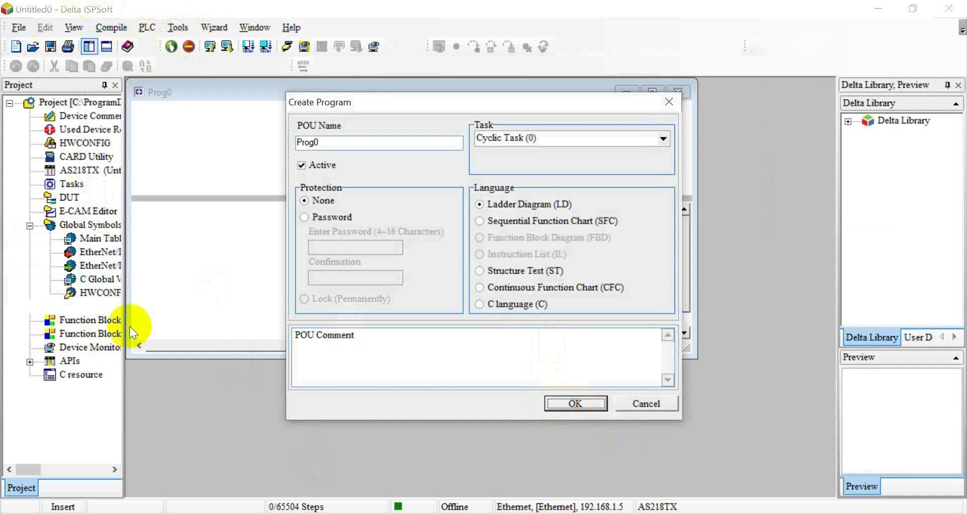
- Add a device monitor table to the project under the name Monitor Table
{"action": "left_click", "coordinate": [81, 347]}
{"action": "right_click", "coordinate": [81, 347]}
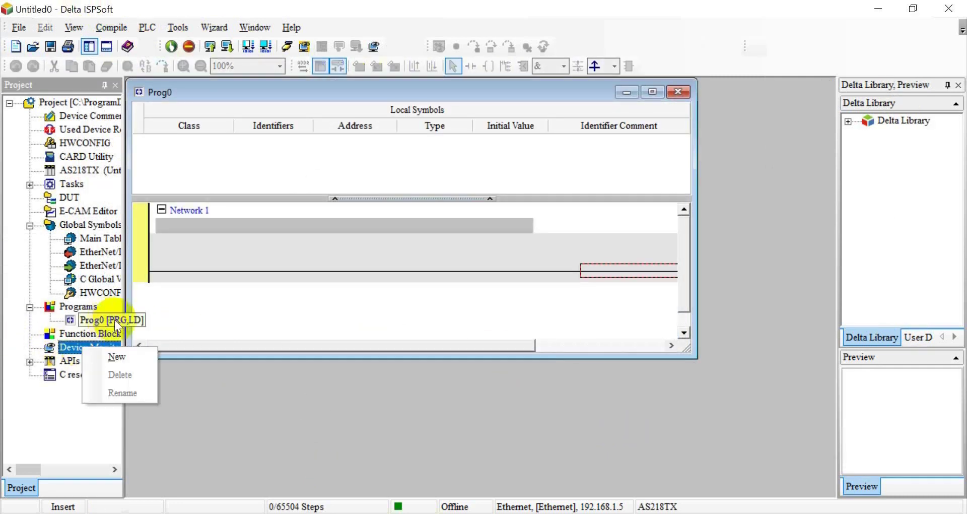
{"action": "left_click", "coordinate": [113, 358]}
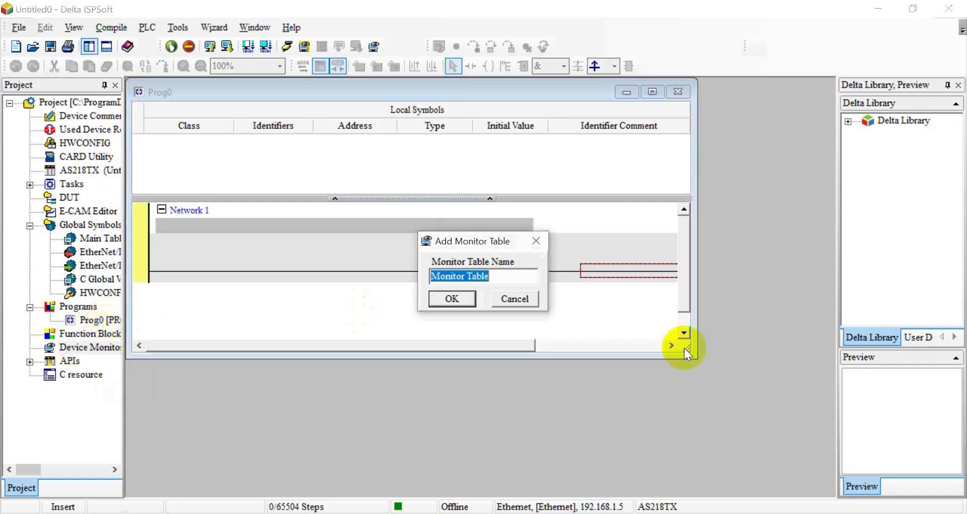
{"action": "left_click", "coordinate": [455, 297]}
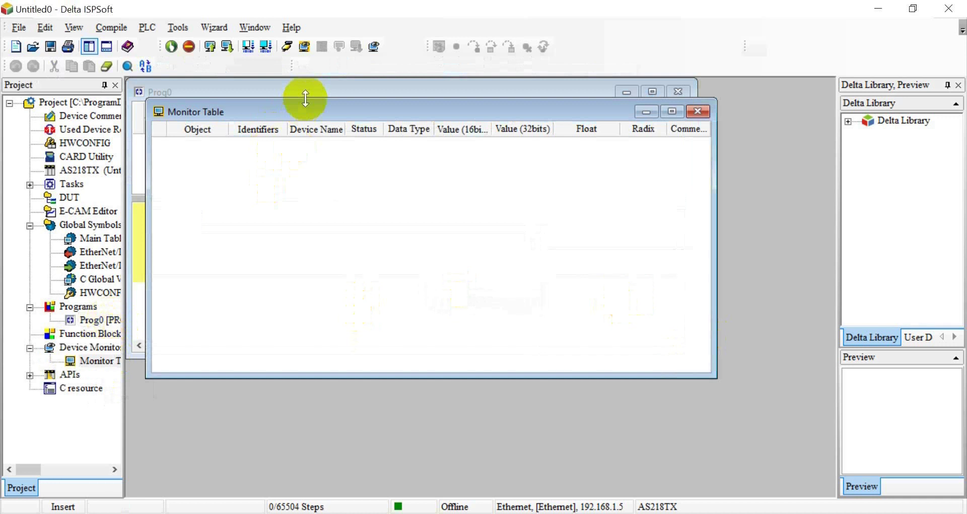
- Add device D0 with a count of 1 to the maximized monitor table and go online with the PLC
{"action": "double_click", "coordinate": [301, 107]}
{"action": "double_click", "coordinate": [285, 149]}
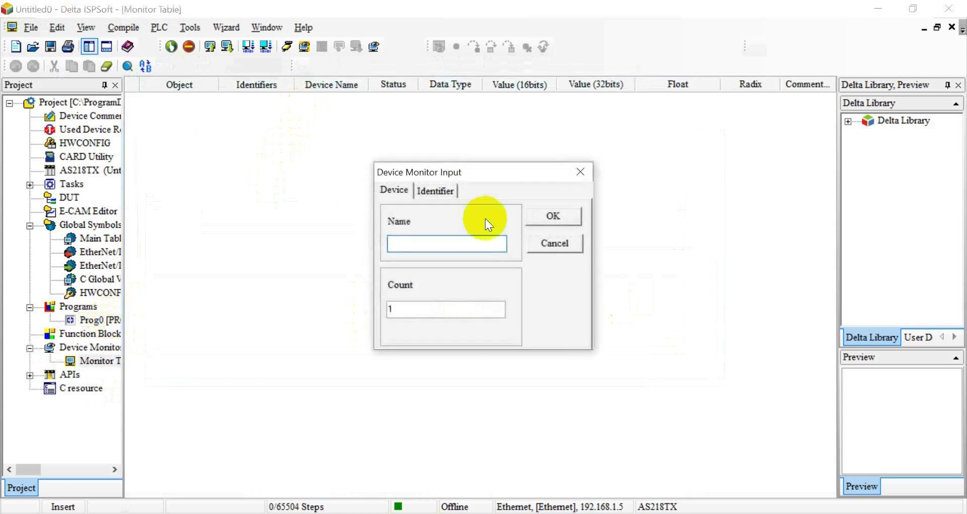
{"action": "type", "text": "d0"}
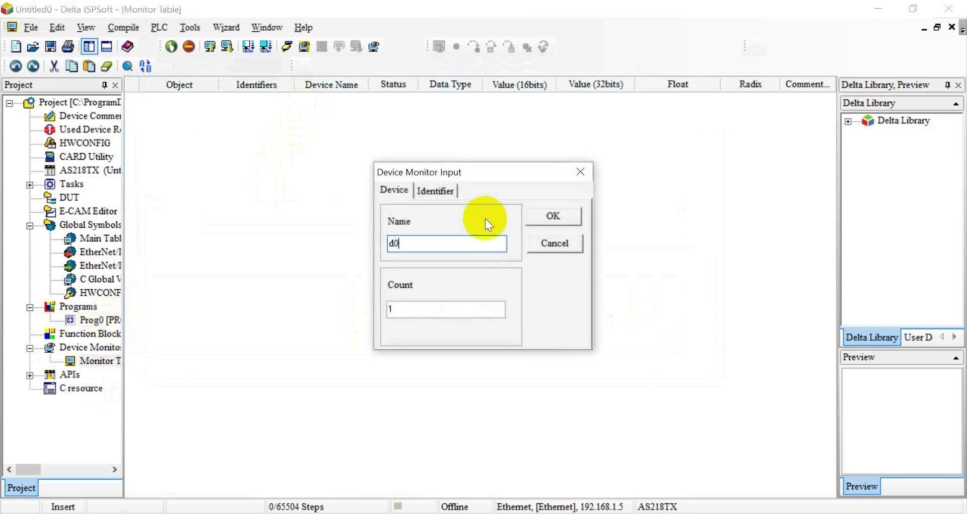
{"action": "key", "text": "Return"}
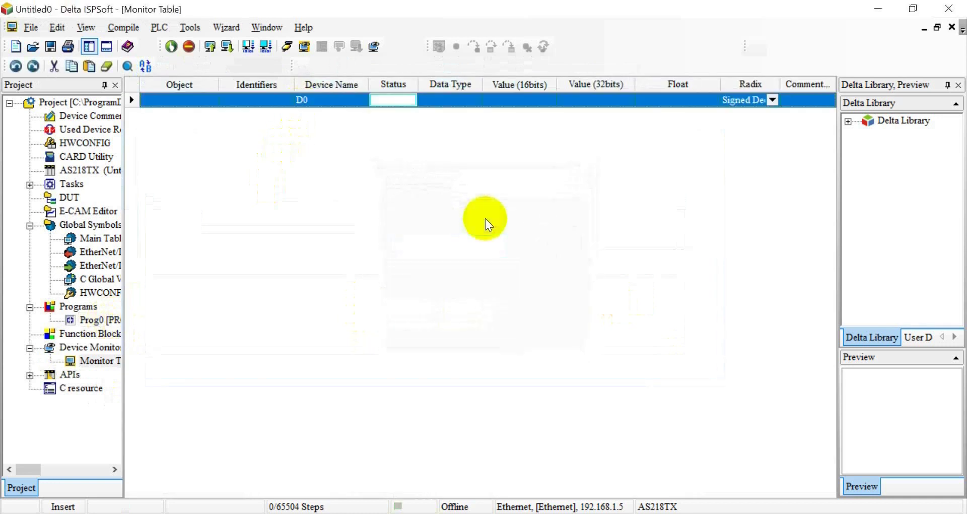
{"action": "left_click", "coordinate": [288, 47]}
{"action": "left_click", "coordinate": [527, 318]}
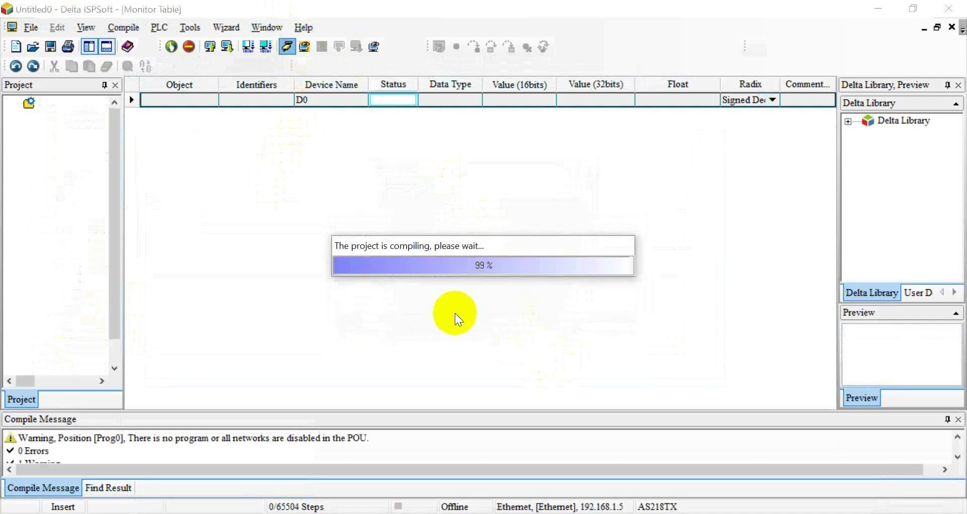
- Switch to the Untitled5 project in CODESYS and start the application on the AX-8 controller
{"action": "mouse_move", "coordinate": [313, 479]}
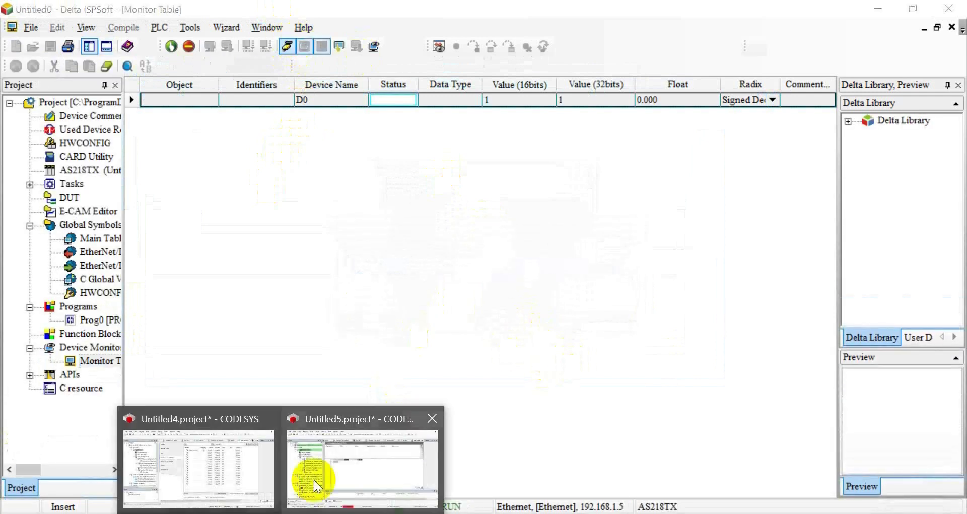
{"action": "left_click", "coordinate": [362, 459]}
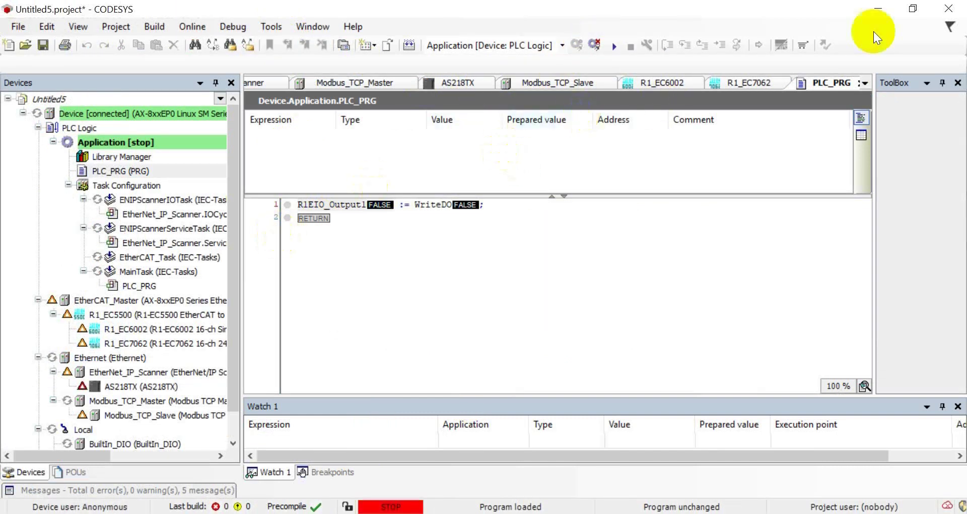
{"action": "left_click", "coordinate": [616, 43]}
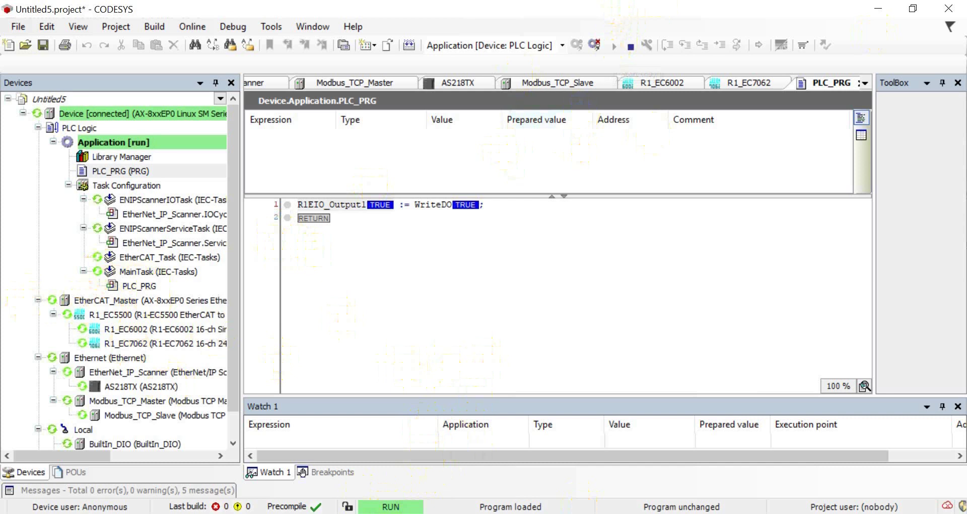
- Check the live value of WriteDO in PLC_PRG and of R1EIO_Output1 in the R1_EC7062 I/O mapping
{"action": "left_click", "coordinate": [456, 207]}
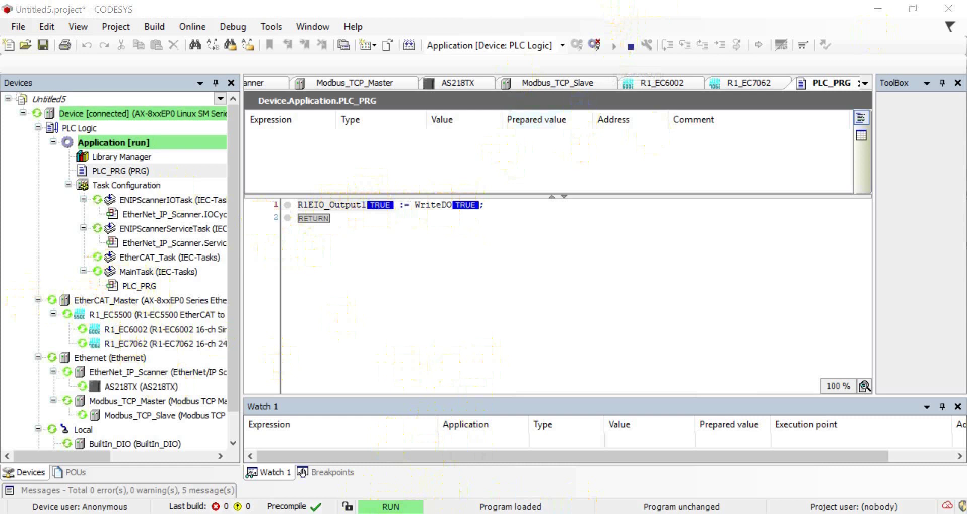
{"action": "double_click", "coordinate": [134, 344]}
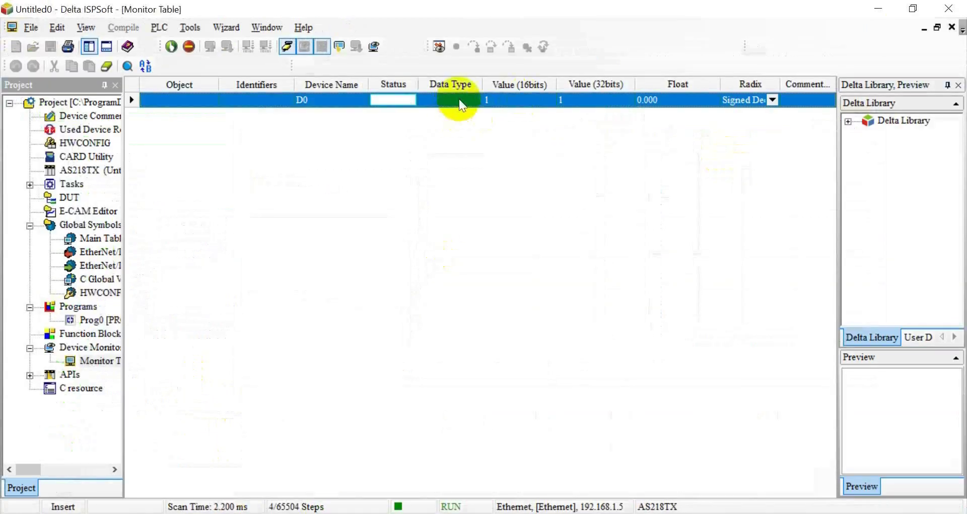
- Switch to ISPSoft and set the present value of D0 to 0 in the monitor table
{"action": "right_click", "coordinate": [449, 100]}
{"action": "left_click", "coordinate": [506, 160]}
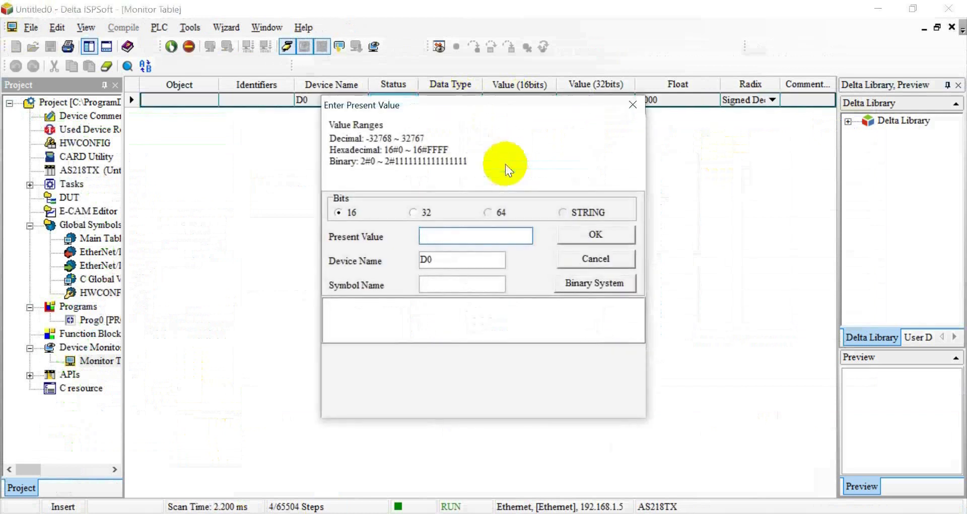
{"action": "key", "text": "Escape"}
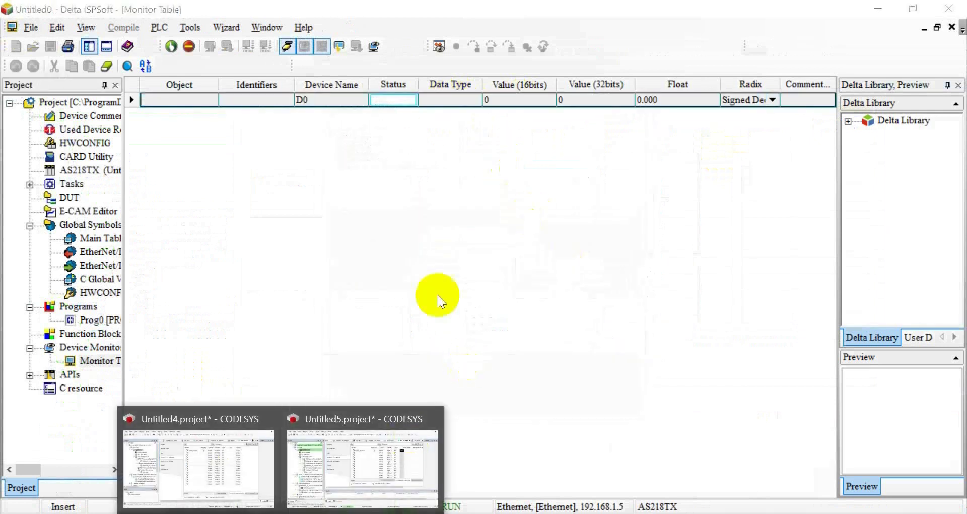
- Switch to the Untitled5 project in CODESYS and check the R1EIO_Output1 and WriteDO live values in PLC_PRG
{"action": "left_click", "coordinate": [352, 449]}
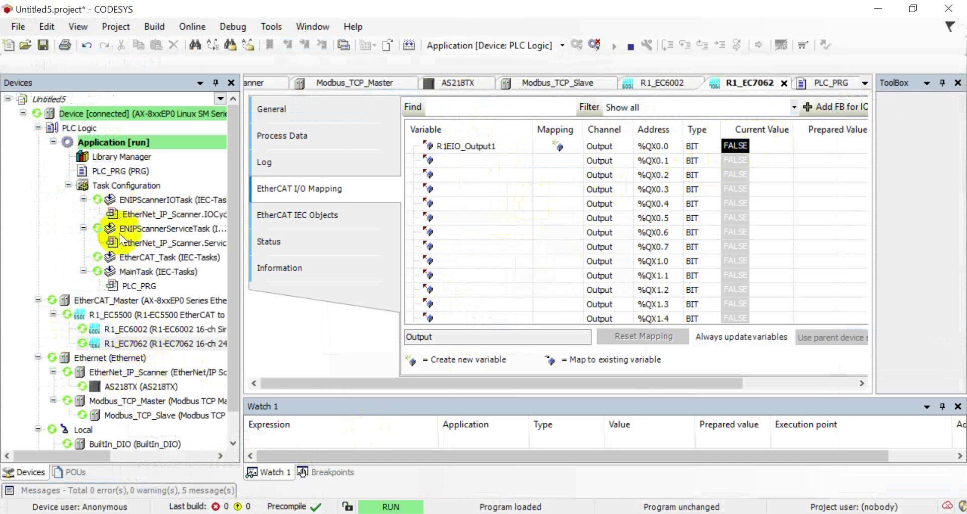
{"action": "double_click", "coordinate": [131, 285]}
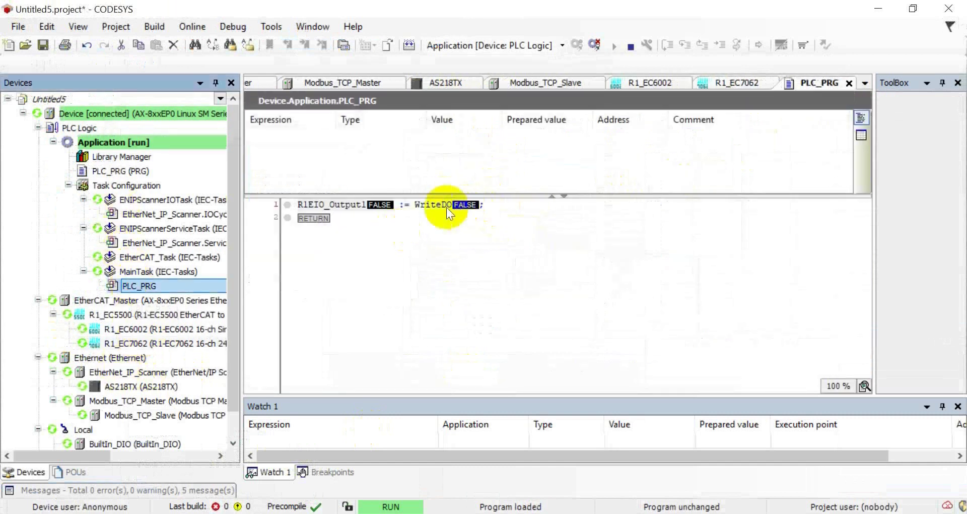